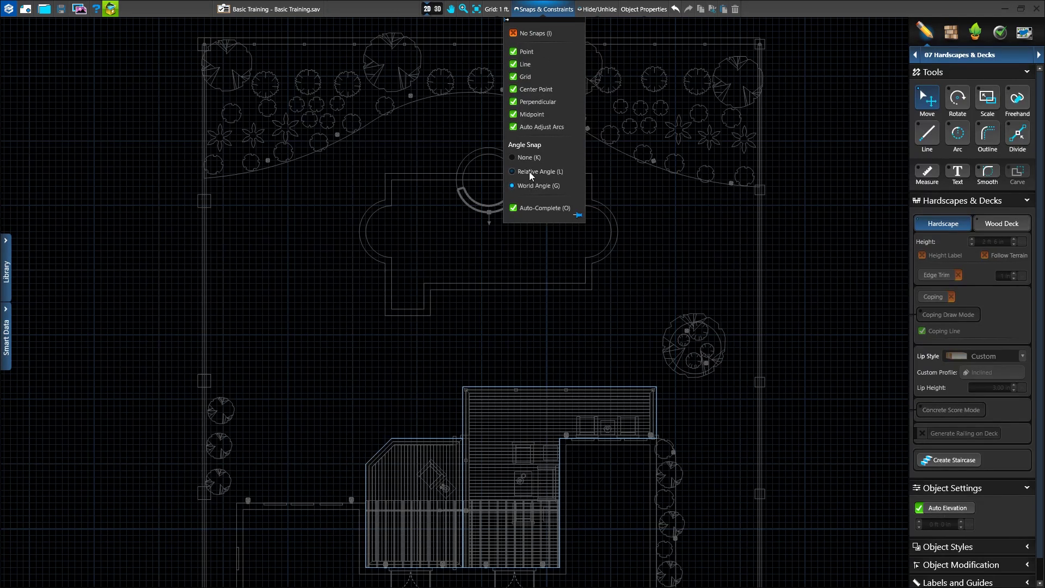
- Draw the raised patio's outer edges 18' out from the house's far corner and 35' across to the large deck's corner
{"action": "left_click", "coordinate": [536, 10]}
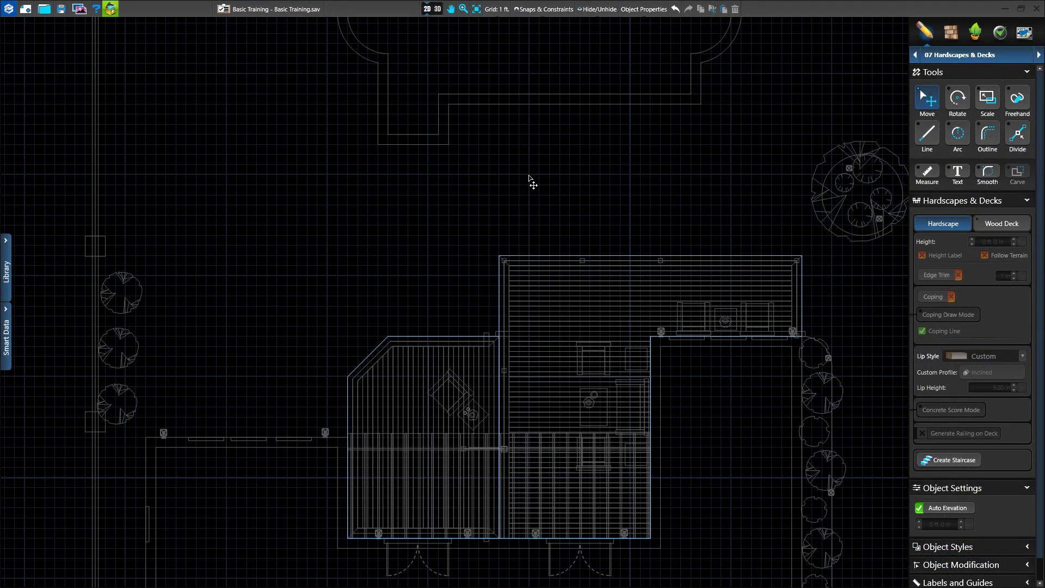
{"action": "left_click", "coordinate": [933, 141]}
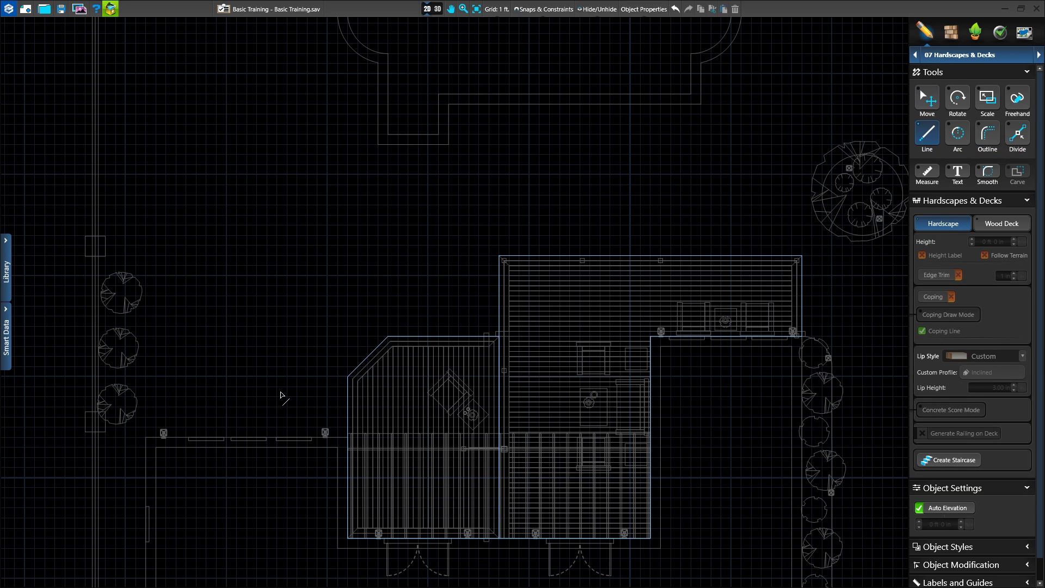
{"action": "left_click", "coordinate": [145, 437]}
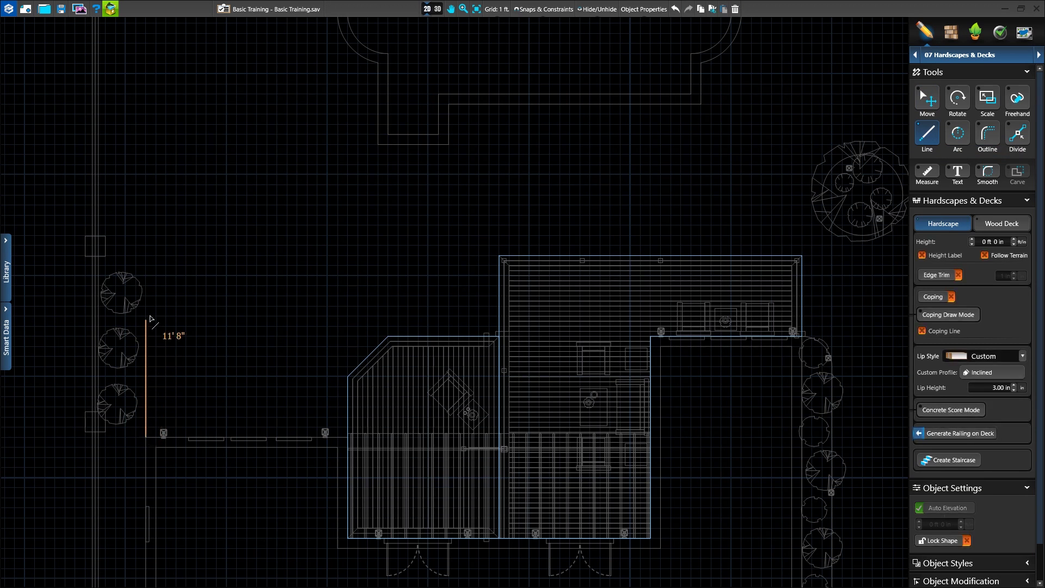
{"action": "left_click", "coordinate": [146, 256]}
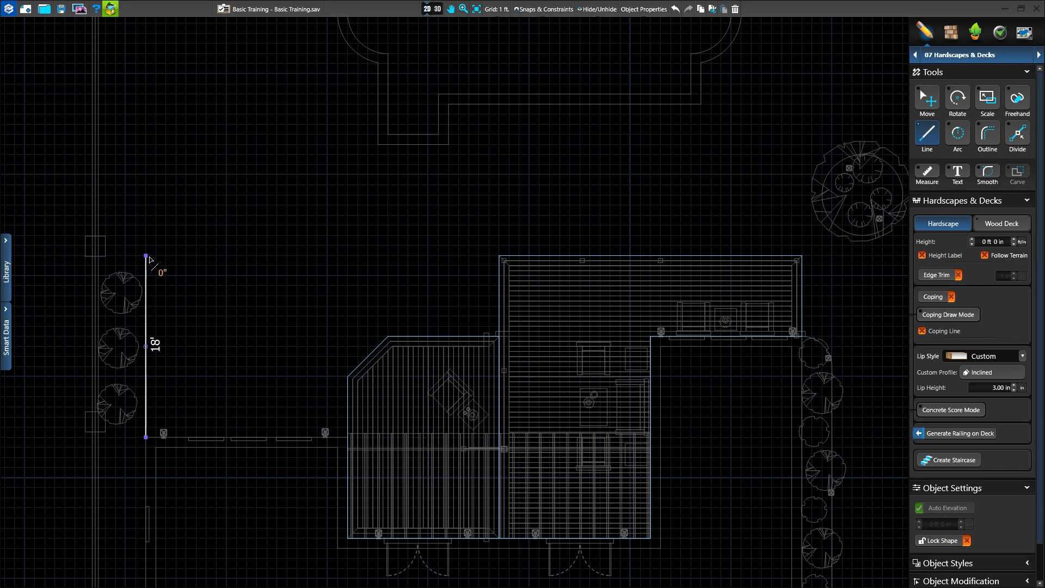
{"action": "left_click", "coordinate": [499, 256]}
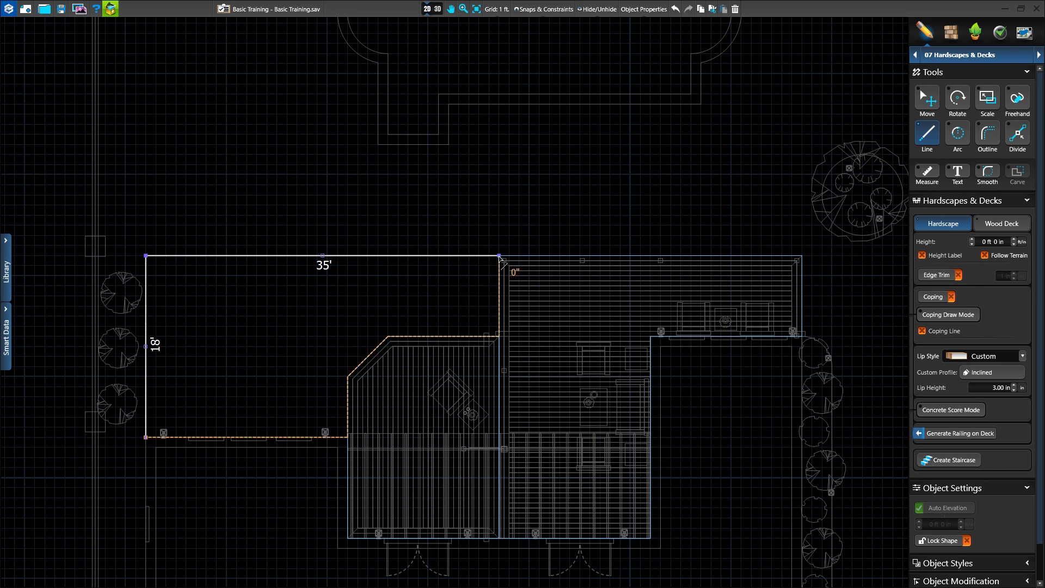
- Close the patio shape by tracing the adjoining deck edges and the 20' house wall with the Outline tool
{"action": "left_click", "coordinate": [987, 136]}
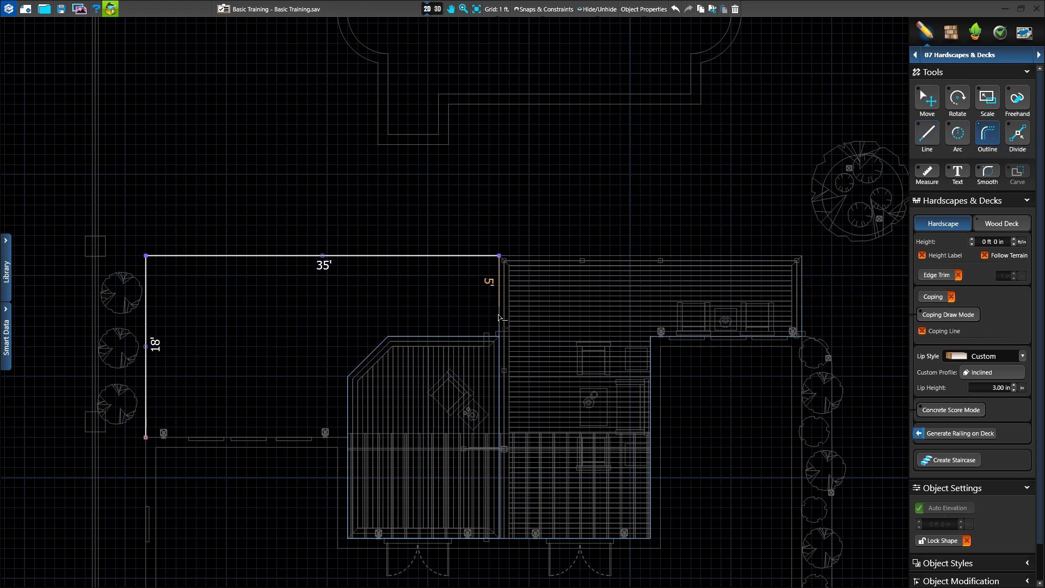
{"action": "left_click", "coordinate": [499, 337]}
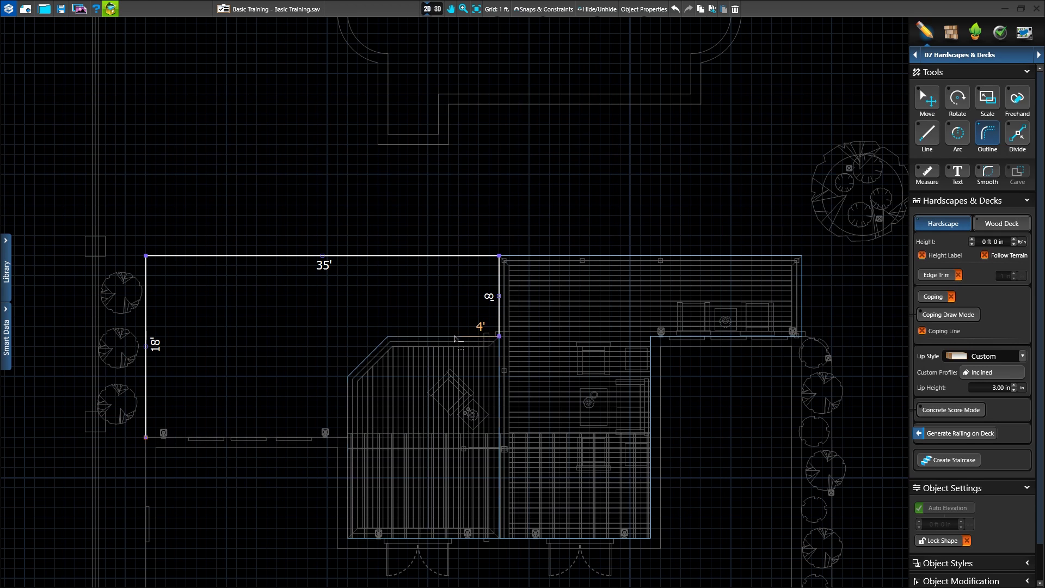
{"action": "left_click", "coordinate": [347, 438]}
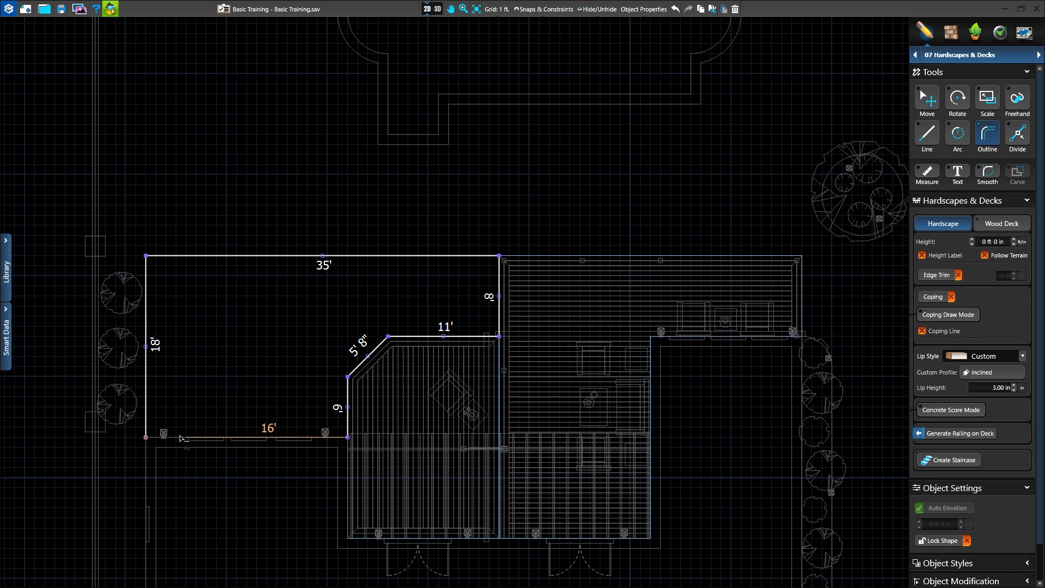
{"action": "left_click", "coordinate": [145, 437]}
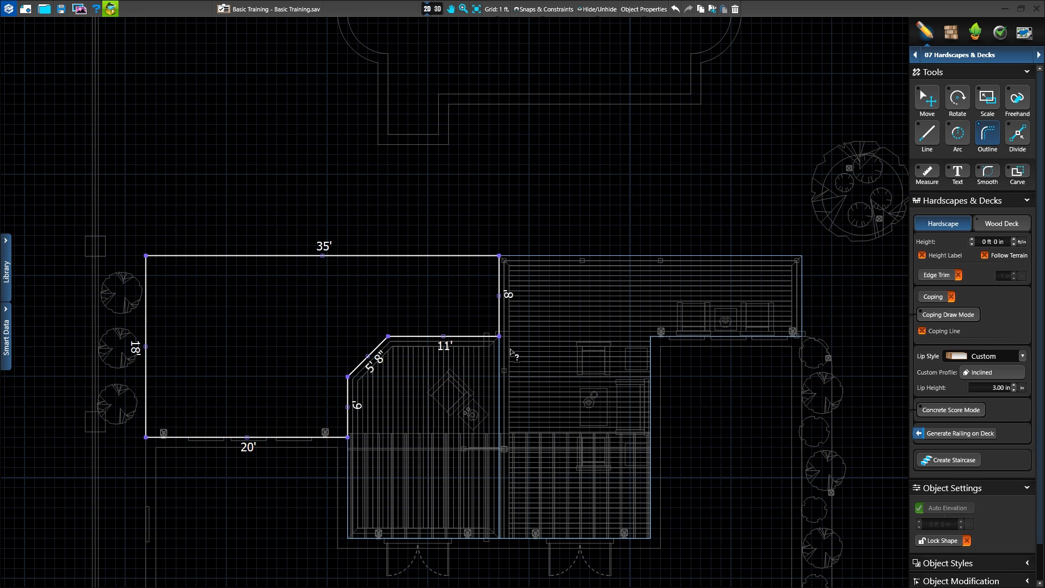
- Set the patio hardscape's height to 2 ft 6 in, enable coping and switch to the 3D view
{"action": "left_click", "coordinate": [972, 240]}
{"action": "left_click", "coordinate": [1014, 240]}
{"action": "left_click", "coordinate": [1013, 240]}
{"action": "left_click", "coordinate": [937, 298]}
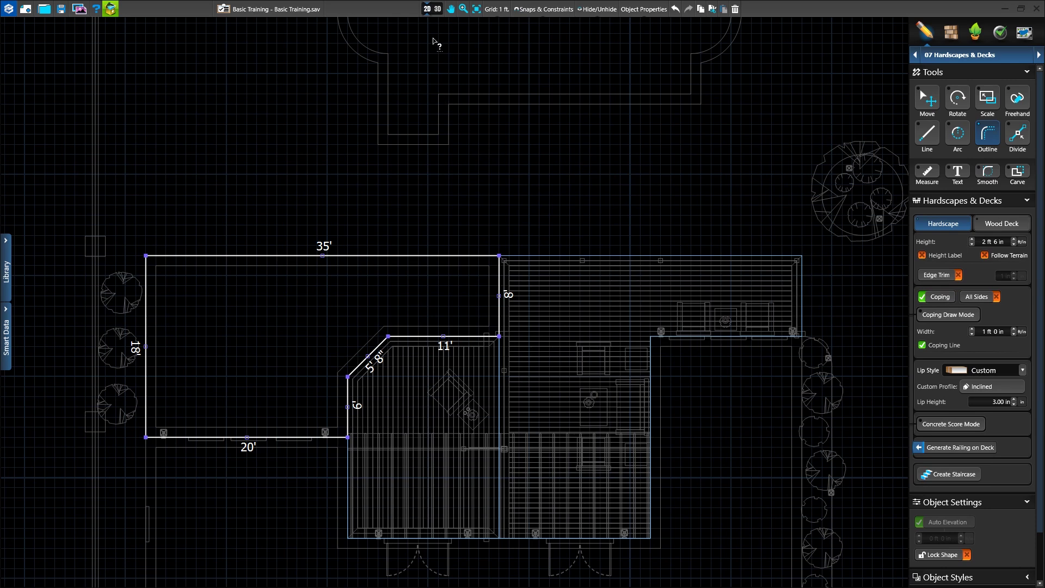
{"action": "left_click", "coordinate": [436, 10]}
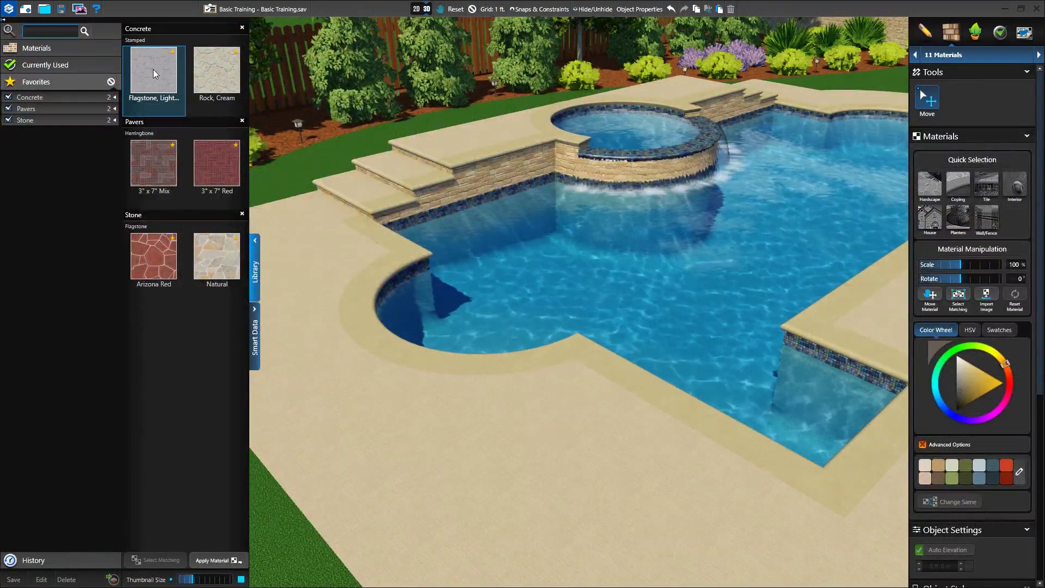
- Try the stamped concrete, herringbone paver and Arizona Red materials on the pool decking, ending with Natural flagstone
{"action": "left_click", "coordinate": [152, 70]}
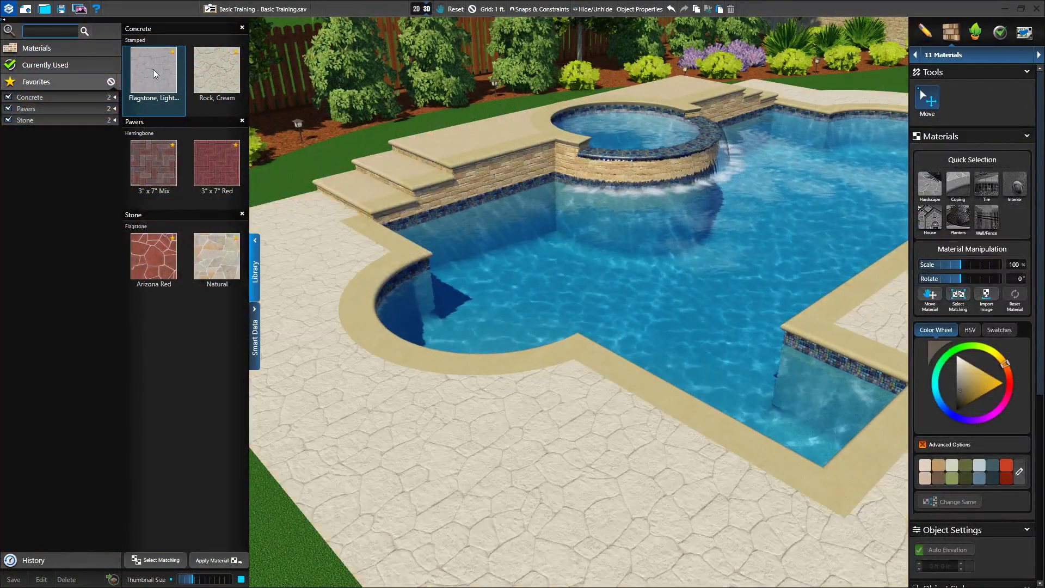
{"action": "left_click", "coordinate": [221, 71]}
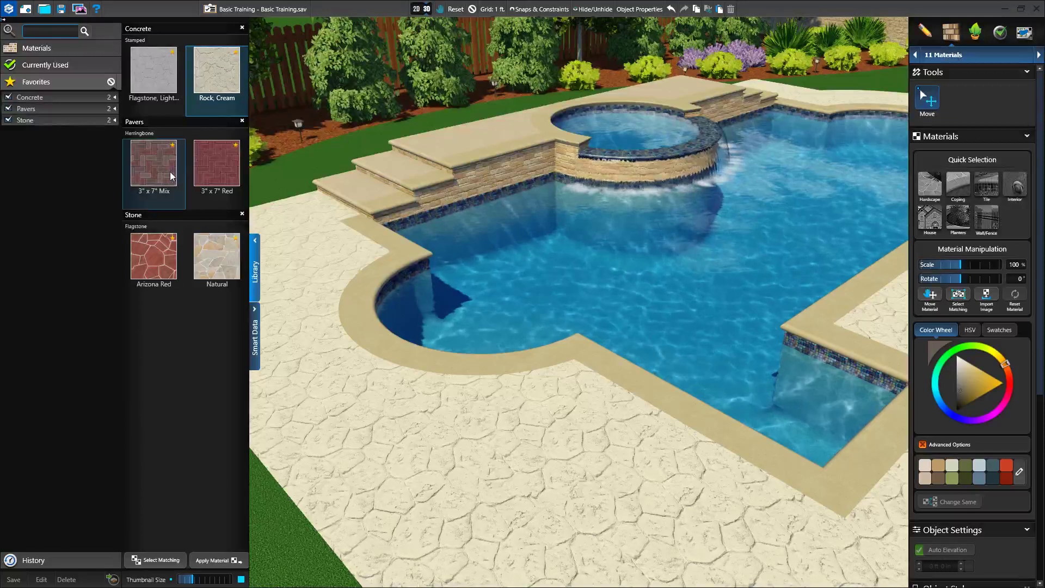
{"action": "left_click", "coordinate": [153, 168]}
{"action": "left_click", "coordinate": [220, 167]}
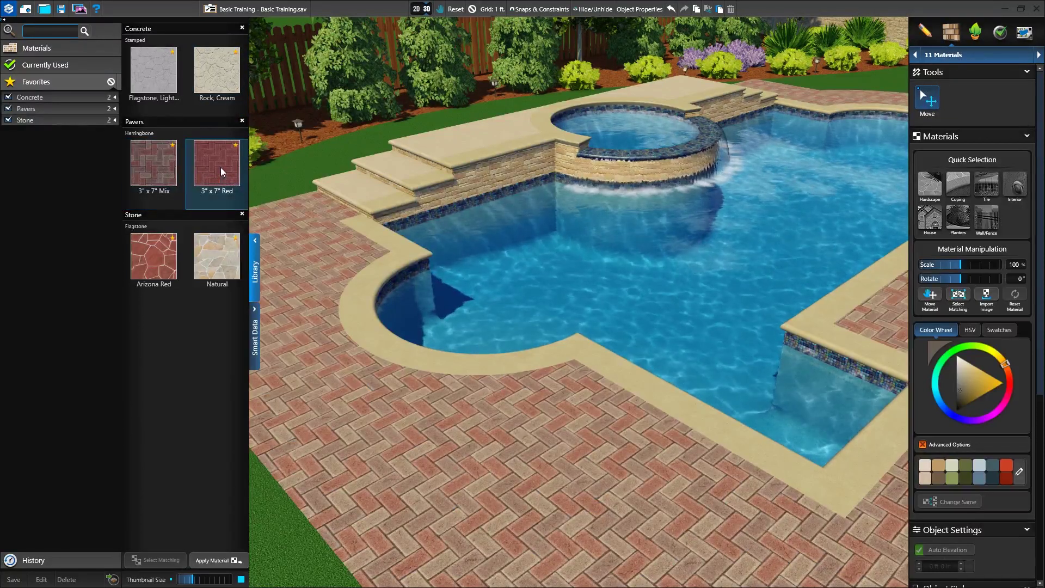
{"action": "left_click", "coordinate": [149, 257]}
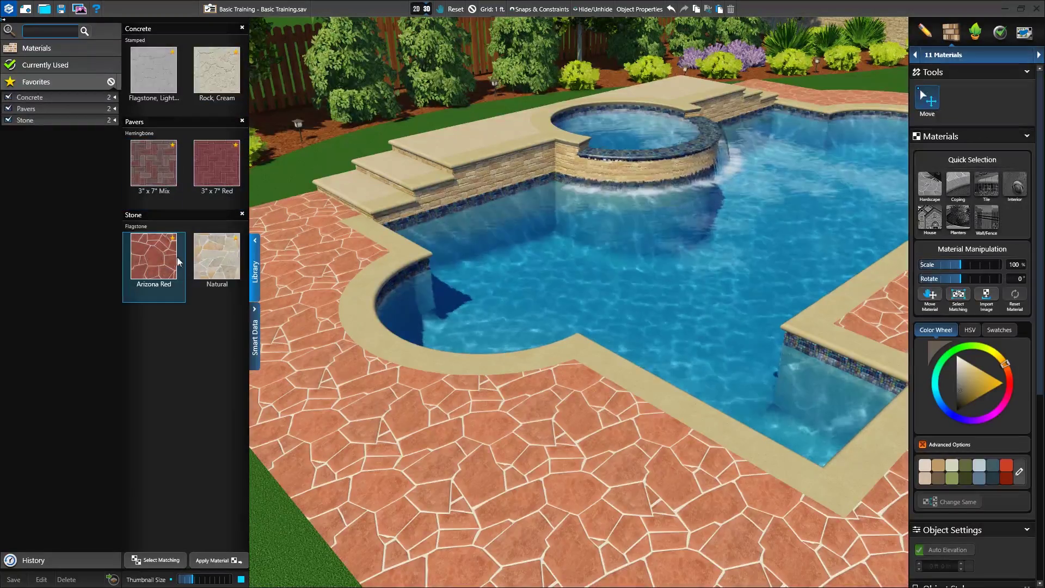
{"action": "left_click", "coordinate": [221, 260]}
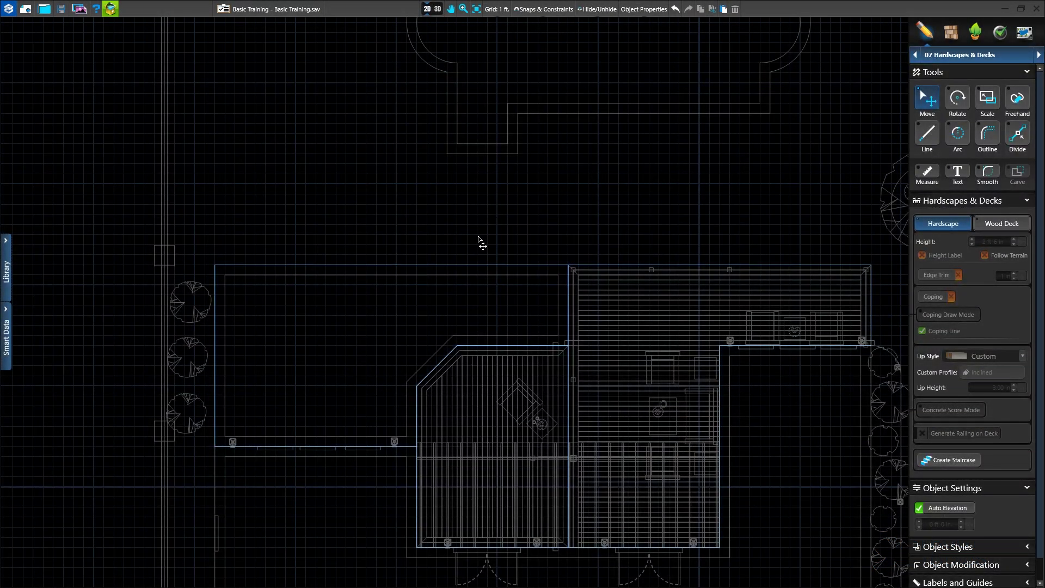
- Try the Square, Round, Half Round and Near Flush lip styles on the raised patio
{"action": "left_click", "coordinate": [471, 267]}
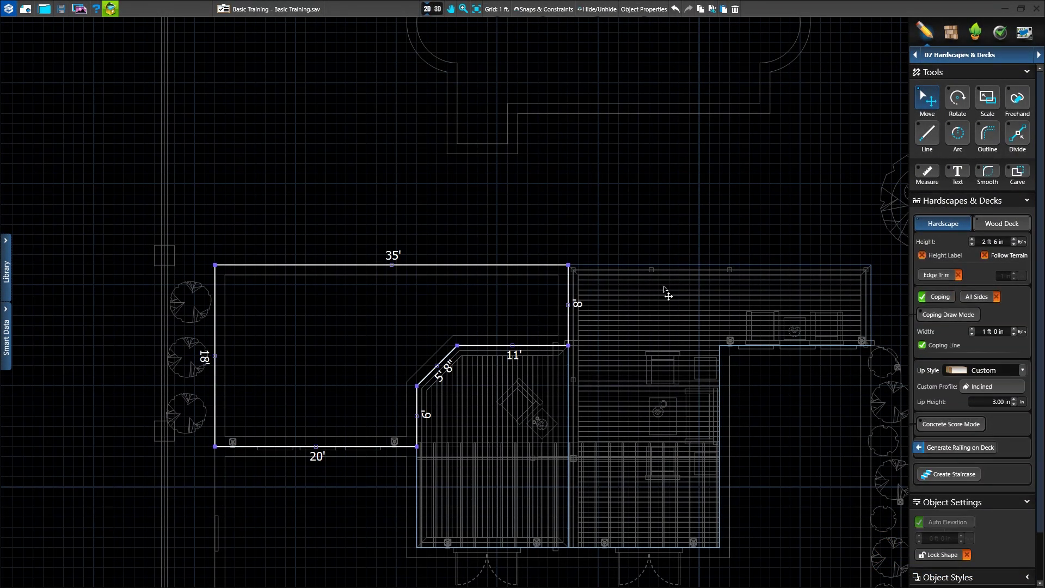
{"action": "left_click", "coordinate": [1018, 371]}
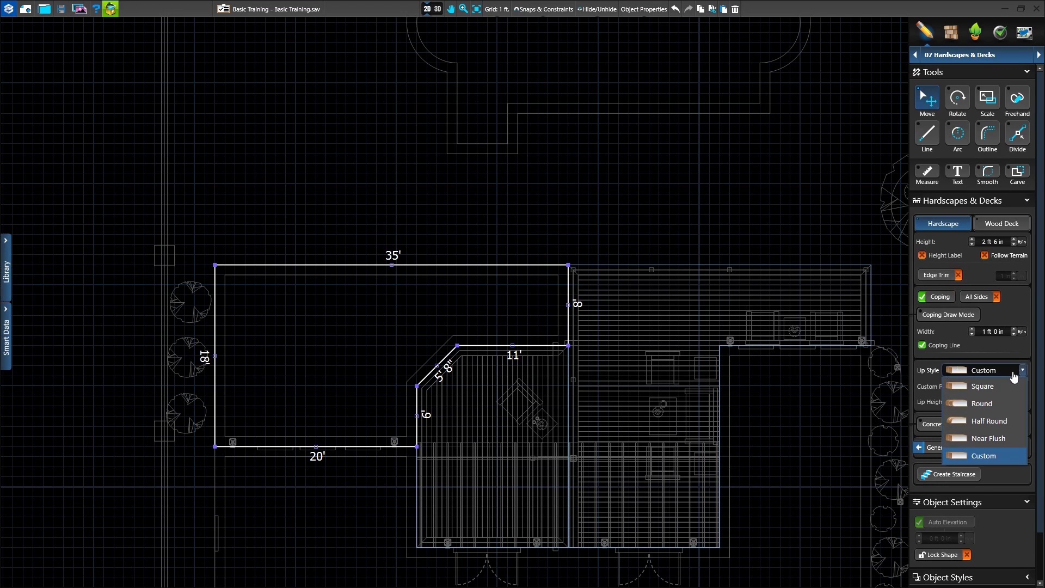
{"action": "left_click", "coordinate": [1010, 386]}
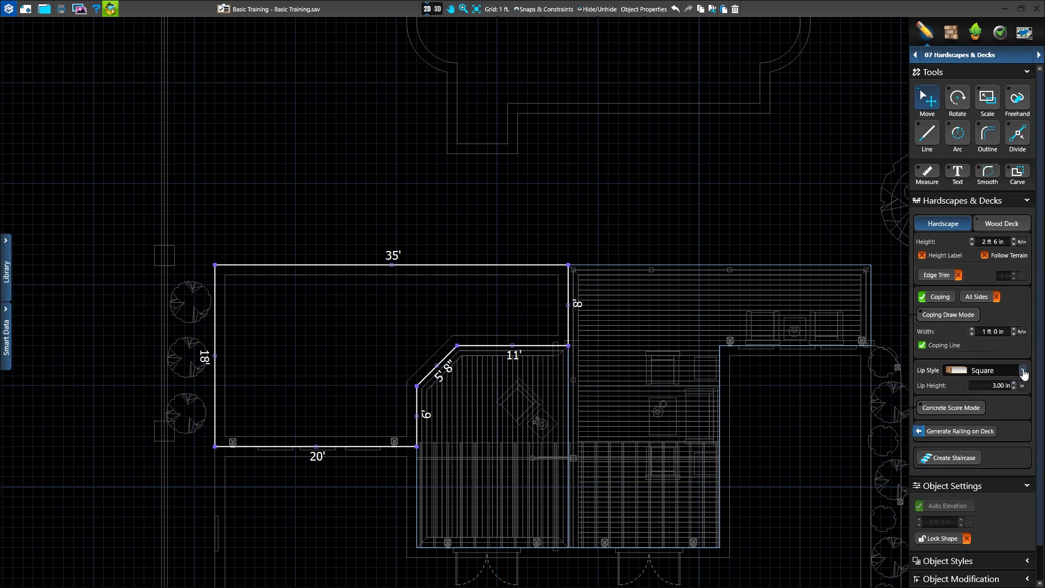
{"action": "left_click", "coordinate": [1021, 370]}
{"action": "left_click", "coordinate": [1011, 401]}
{"action": "left_click", "coordinate": [1021, 370]}
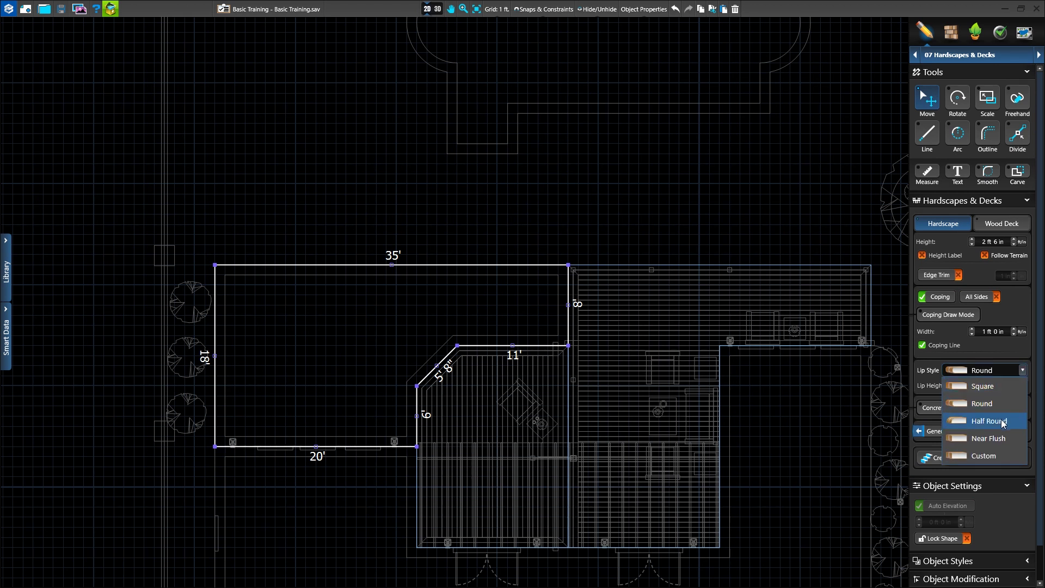
{"action": "left_click", "coordinate": [1001, 419]}
{"action": "left_click", "coordinate": [1000, 372]}
{"action": "left_click", "coordinate": [990, 438]}
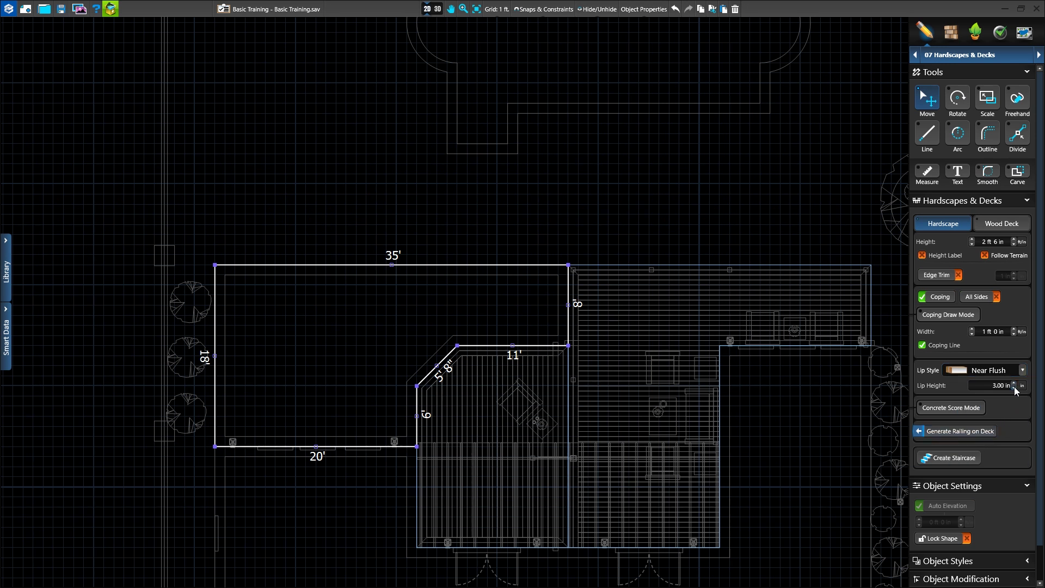
- Set the patio's lip style to Custom and open the library of custom lip profiles
{"action": "left_click", "coordinate": [1022, 370]}
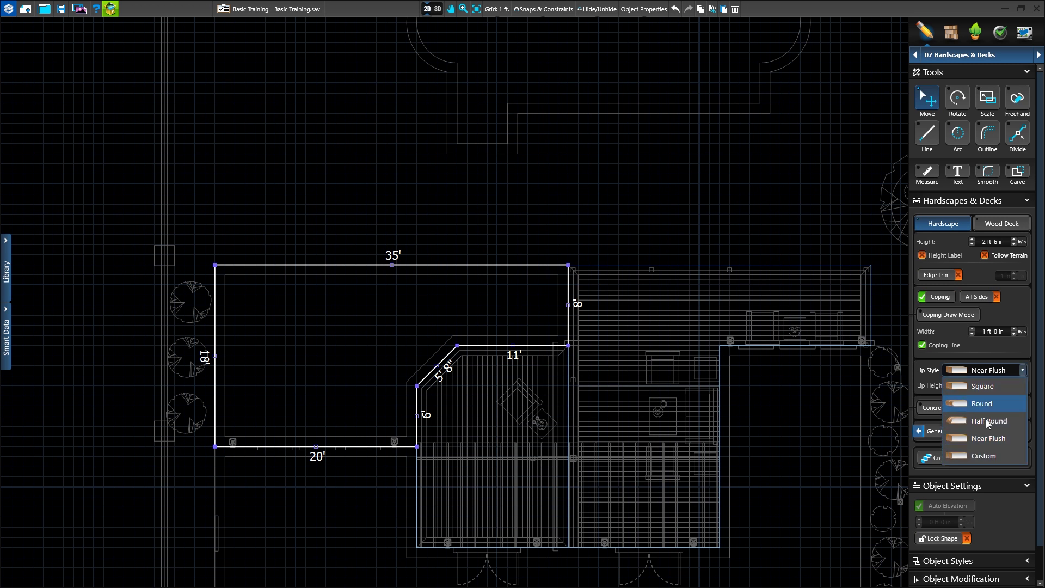
{"action": "left_click", "coordinate": [978, 456]}
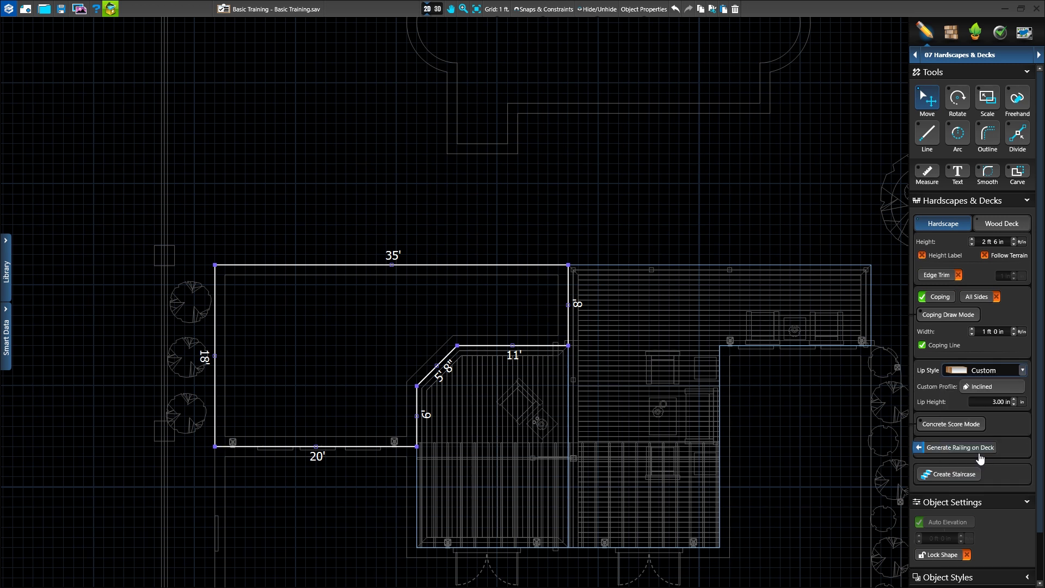
{"action": "left_click", "coordinate": [987, 388]}
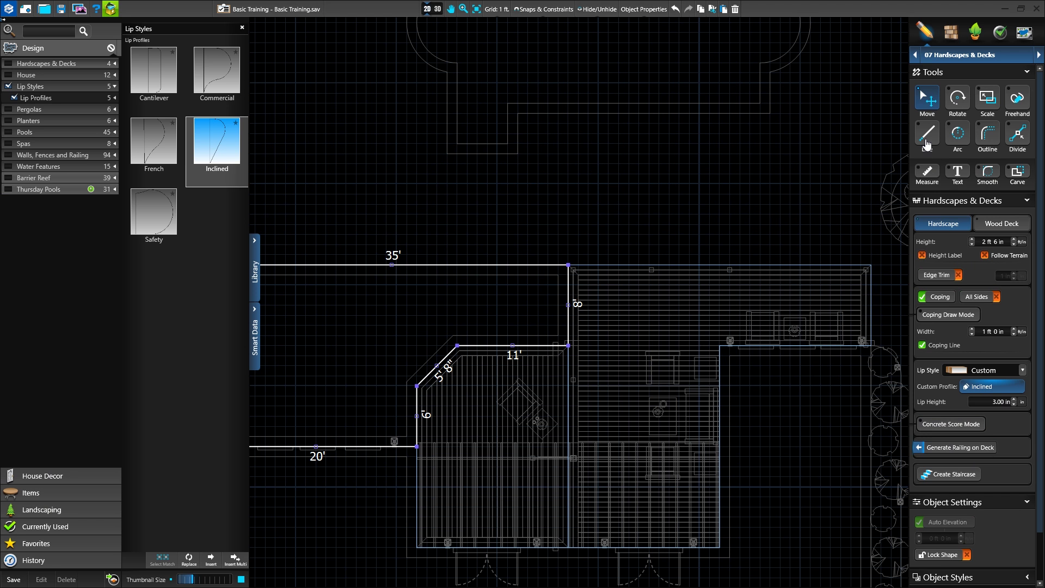
- Draw a closed stepped profile above the patio with a 3' side, a 4' base, three arcs and a 1' top
{"action": "left_click", "coordinate": [928, 140]}
{"action": "left_click", "coordinate": [396, 185]}
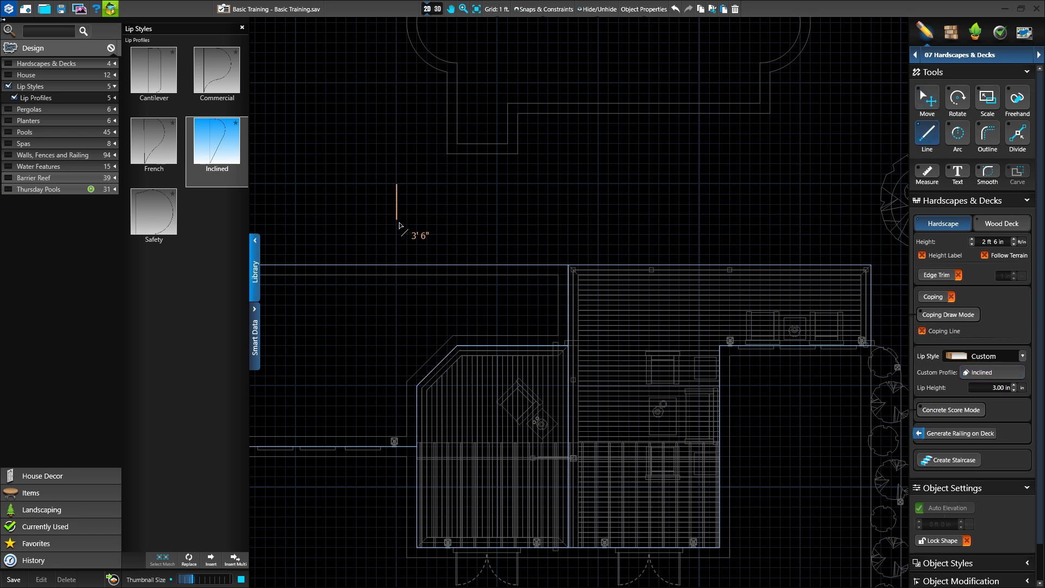
{"action": "left_click", "coordinate": [396, 213]}
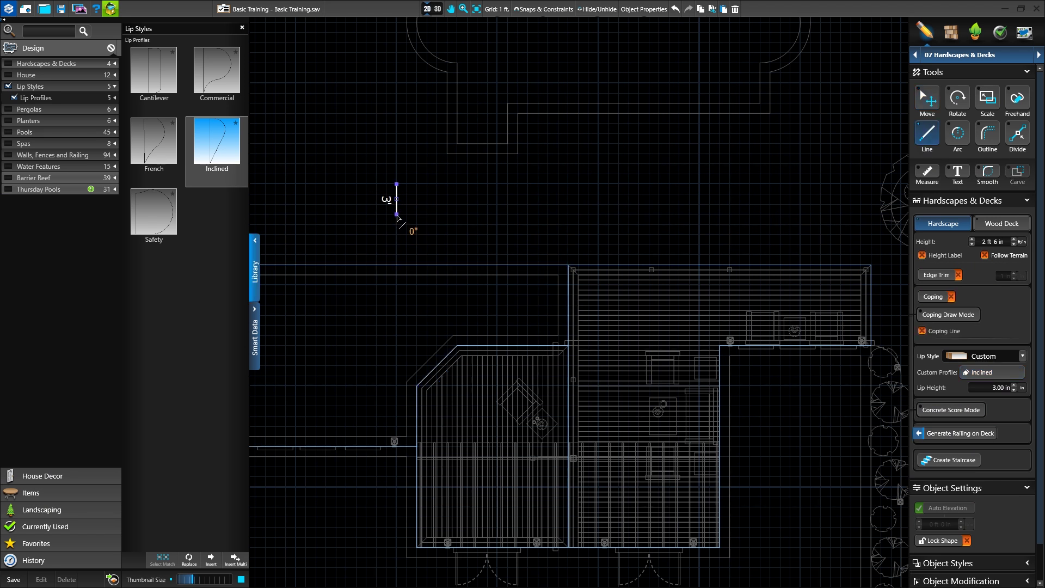
{"action": "left_click", "coordinate": [436, 215]}
{"action": "key", "text": "a"}
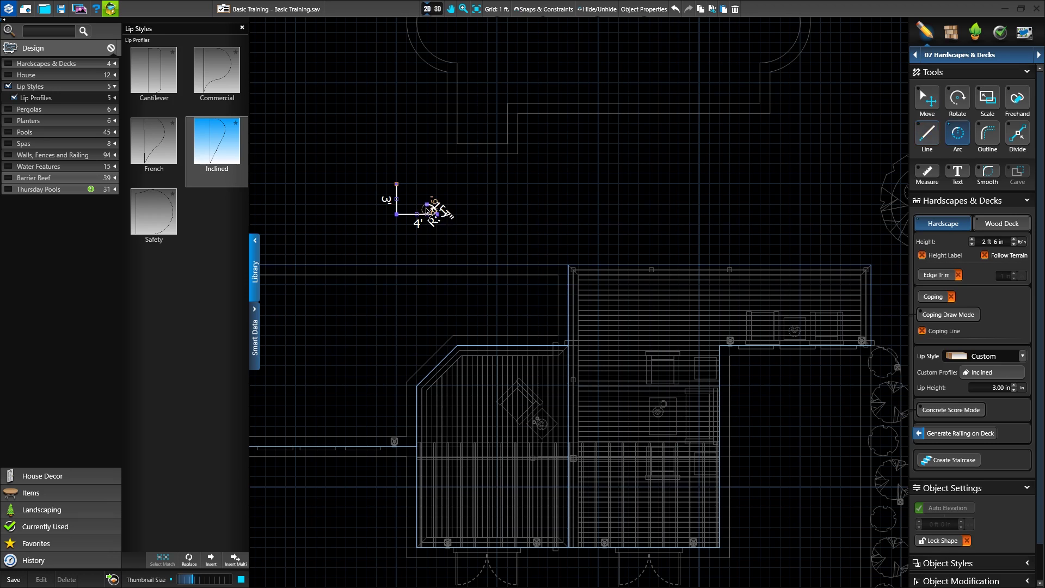
{"action": "left_click", "coordinate": [407, 185]}
{"action": "key", "text": "l"}
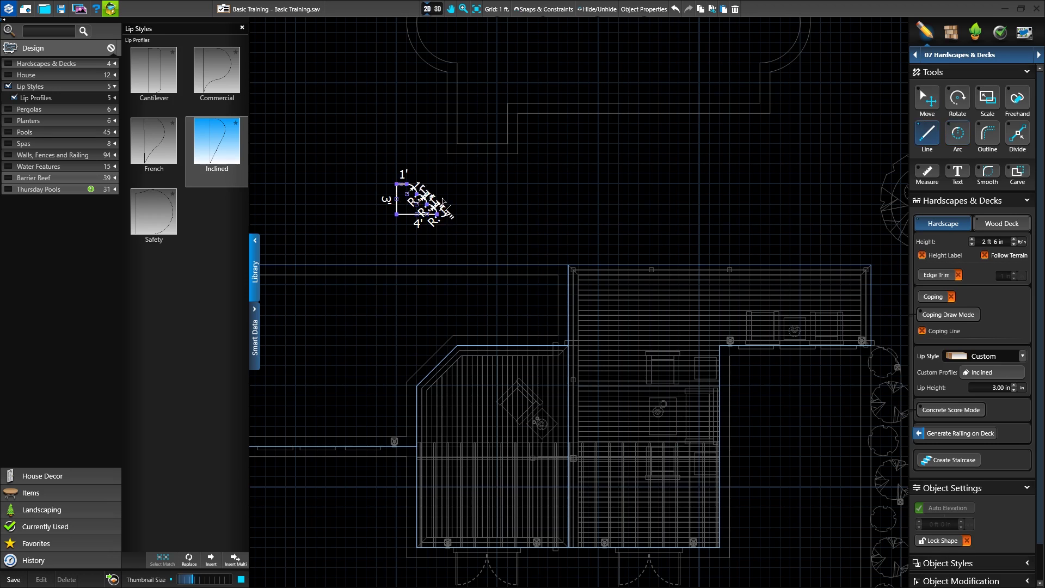
- Save the stepped shape to the library as a lip profile named Waterfall
{"action": "left_click", "coordinate": [941, 296]}
{"action": "left_click", "coordinate": [941, 297]}
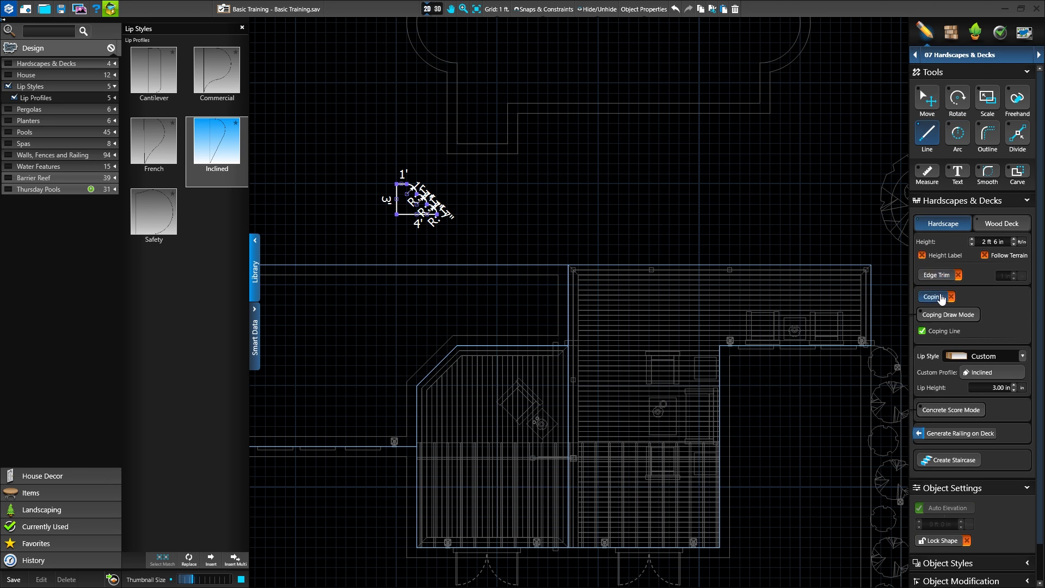
{"action": "left_click", "coordinate": [13, 579]}
{"action": "type", "text": "Waterfall"}
{"action": "left_click", "coordinate": [355, 433]}
{"action": "key", "text": "Escape"}
- Apply the Waterfall lip profile to the raised patio, check its edge in 3D and return to the 2D plan
{"action": "left_click", "coordinate": [355, 266]}
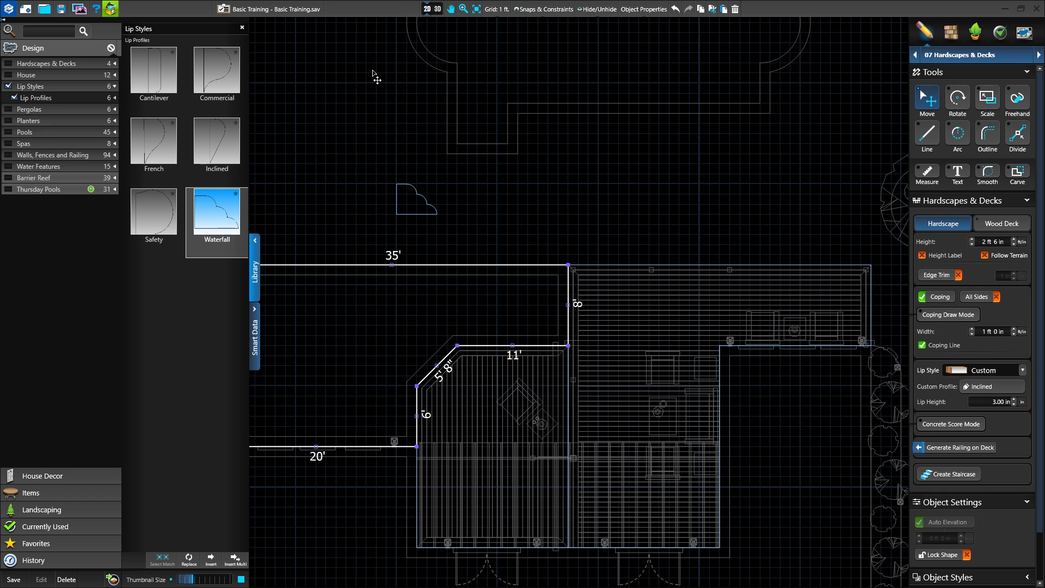
{"action": "left_click", "coordinate": [436, 9]}
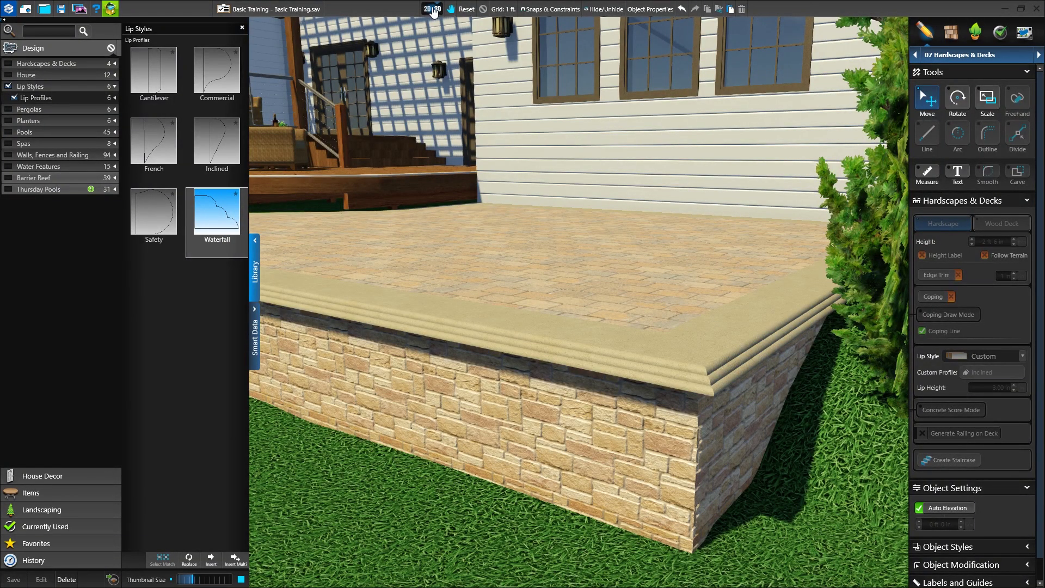
{"action": "left_click", "coordinate": [434, 11]}
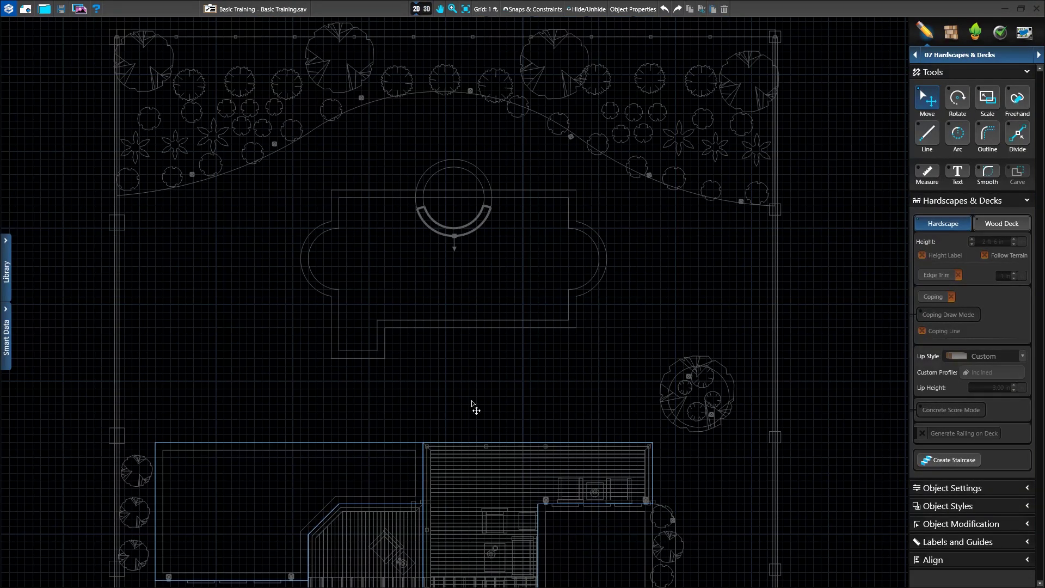
- Try to outline the pool's edge at an offset of about 12' toward the house
{"action": "left_click", "coordinate": [987, 134]}
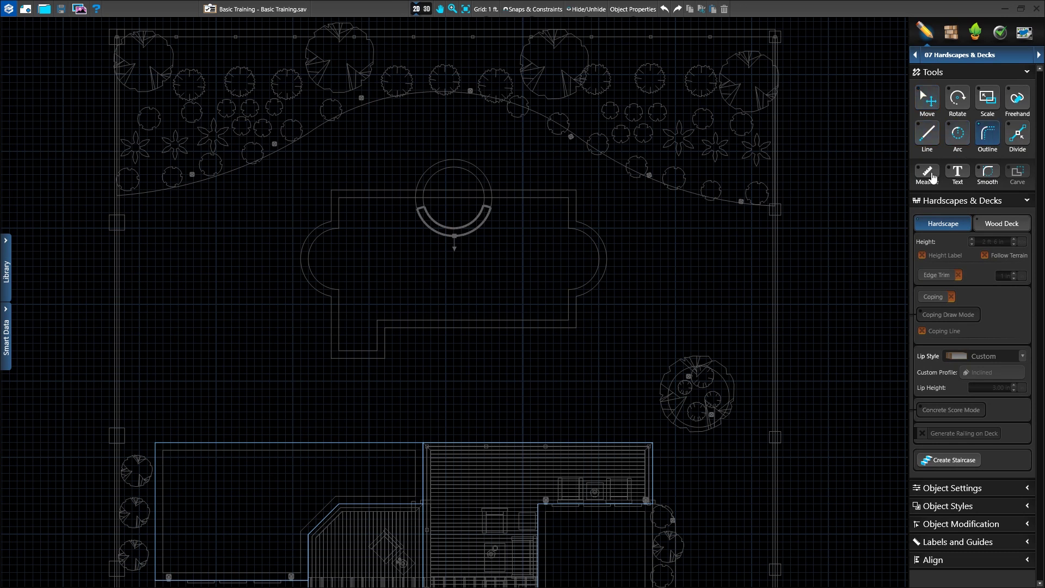
{"action": "left_click", "coordinate": [578, 292]}
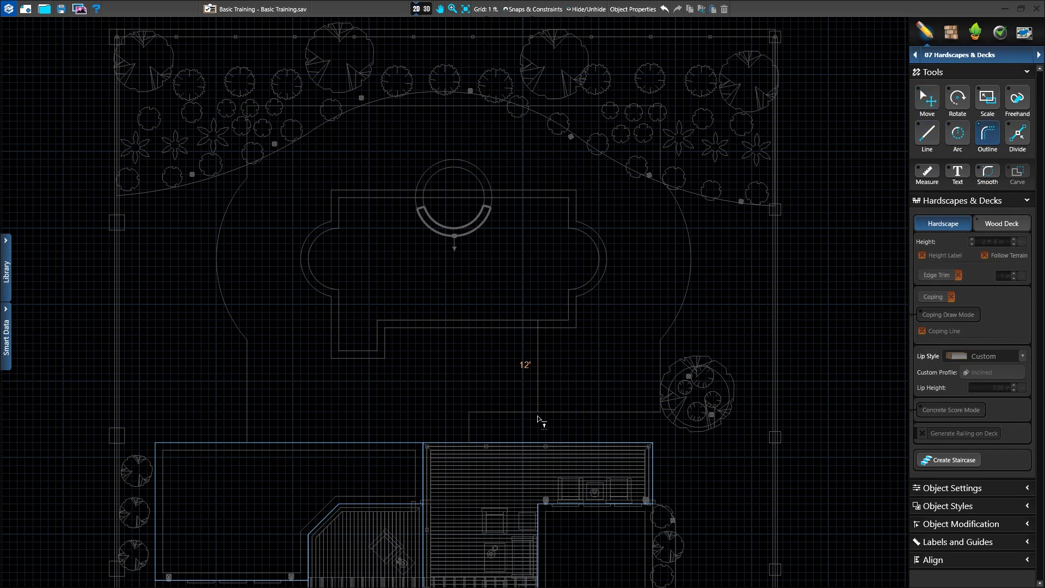
{"action": "key", "text": "ctrl+z"}
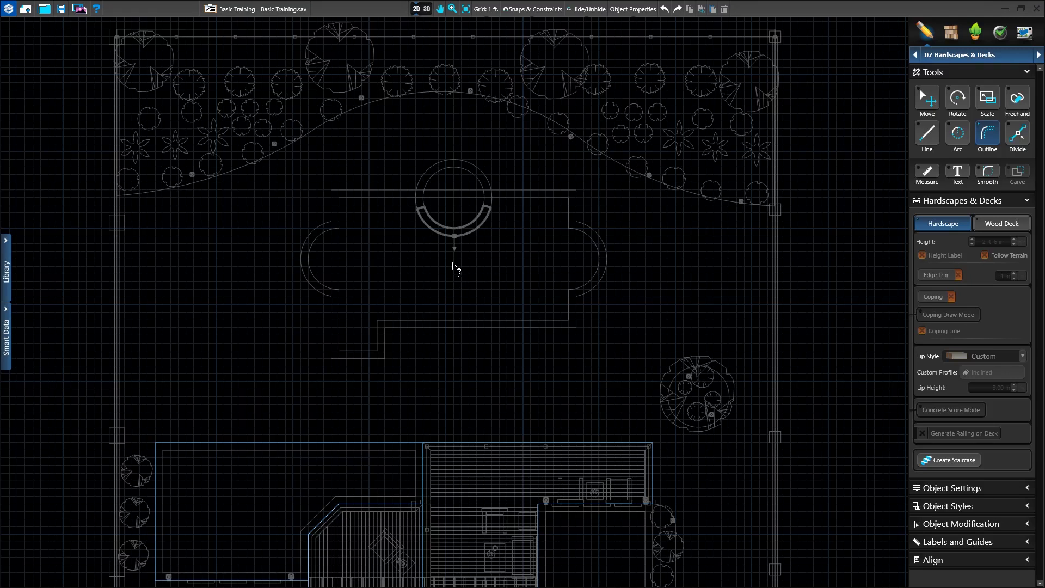
- Outline the pool's edge at a 5' offset from the midpoint of one side arc, around the spa side, to the opposite arc's midpoint
{"action": "left_click", "coordinate": [601, 260]}
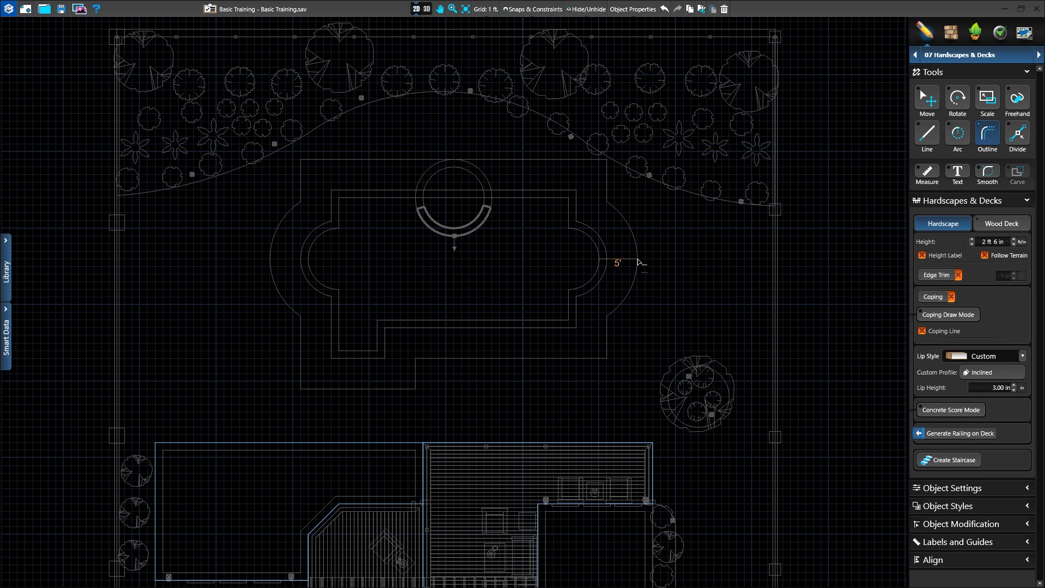
{"action": "left_click", "coordinate": [606, 201]}
{"action": "left_click", "coordinate": [606, 160]}
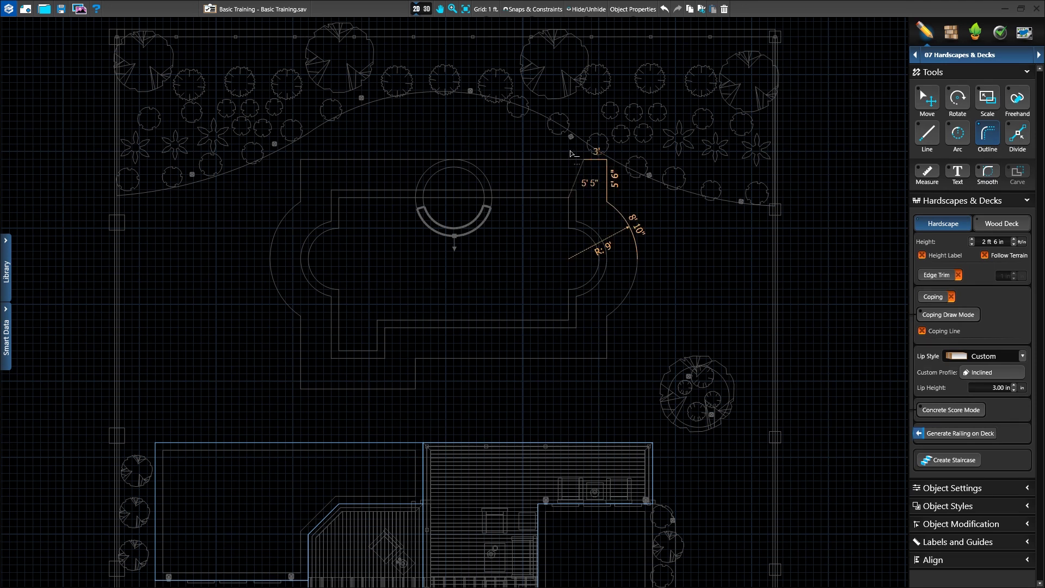
{"action": "left_click", "coordinate": [300, 159]}
{"action": "left_click", "coordinate": [301, 202]}
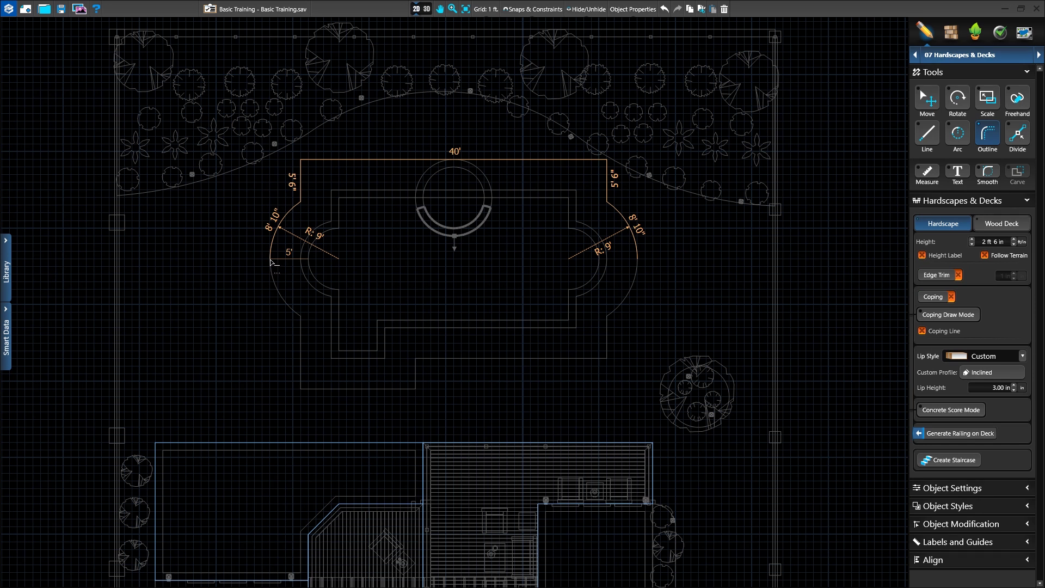
{"action": "double_click", "coordinate": [271, 260]}
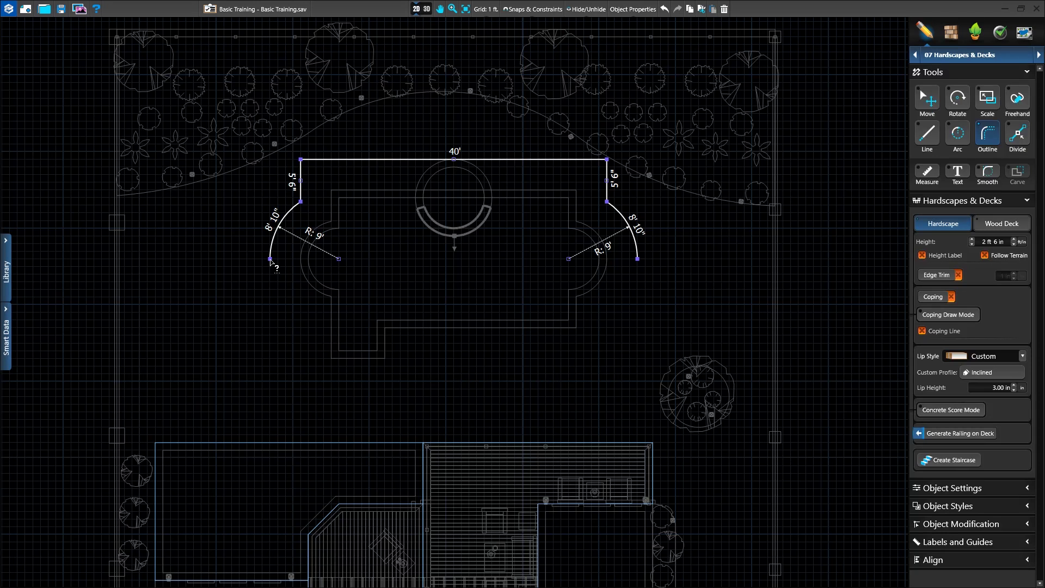
- Close the pool decking with straight lines 24' to the house, 48' along the patio and deck edge, and 24' back to the outline's start
{"action": "key", "text": "l"}
{"action": "left_click", "coordinate": [270, 260]}
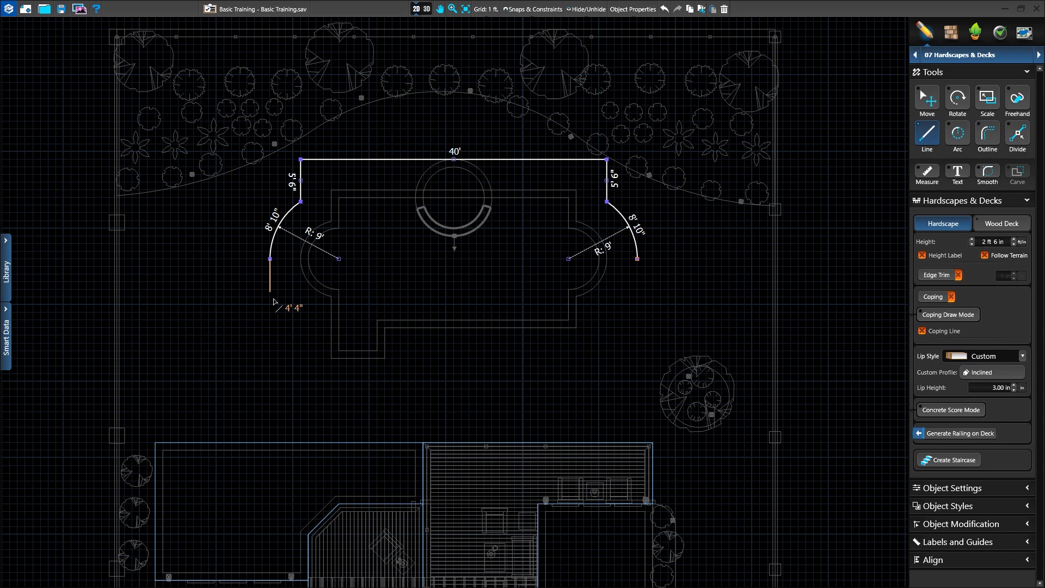
{"action": "left_click", "coordinate": [270, 443]}
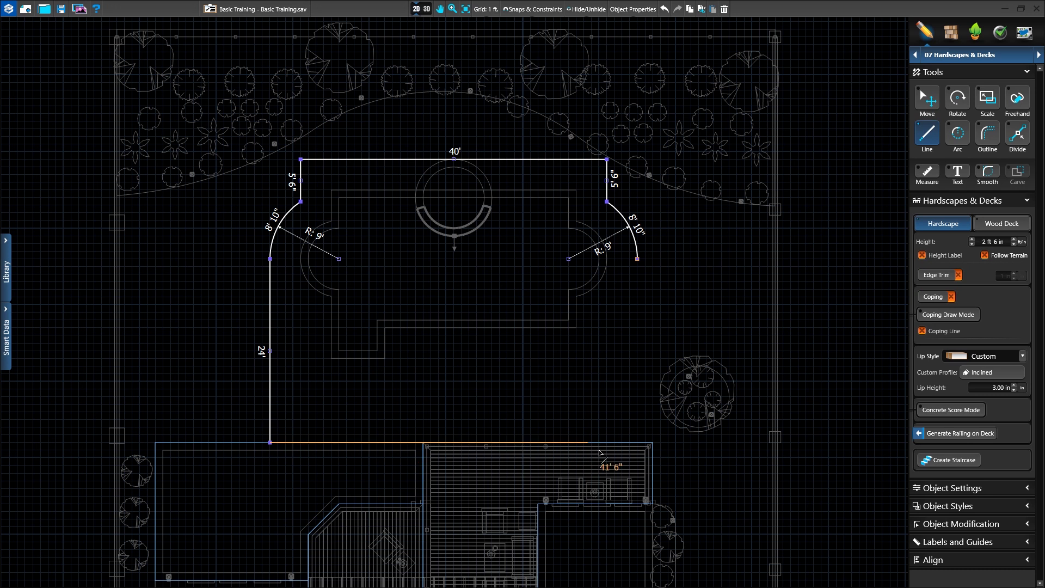
{"action": "left_click", "coordinate": [638, 443]}
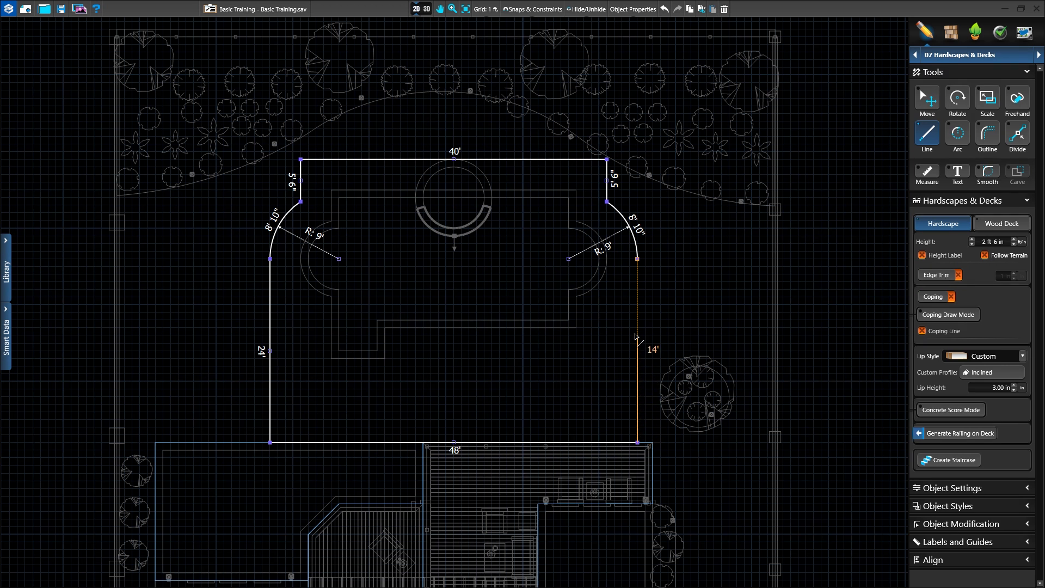
{"action": "left_click", "coordinate": [638, 444]}
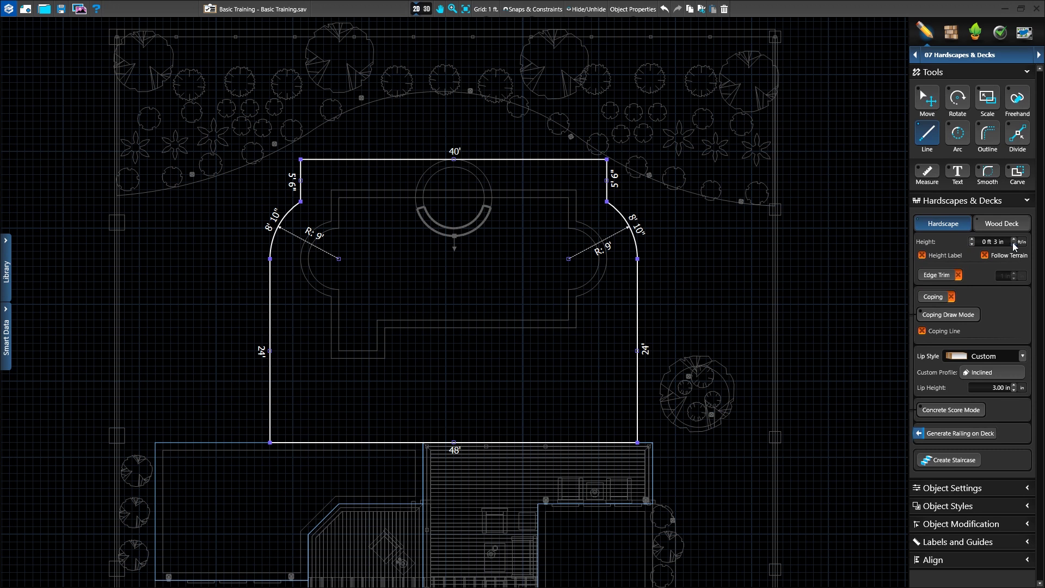
- Give the ground-level pool decking 1 ft wide coping with a coping line, check it in 3D and return to the 2D plan
{"action": "left_click", "coordinate": [932, 299]}
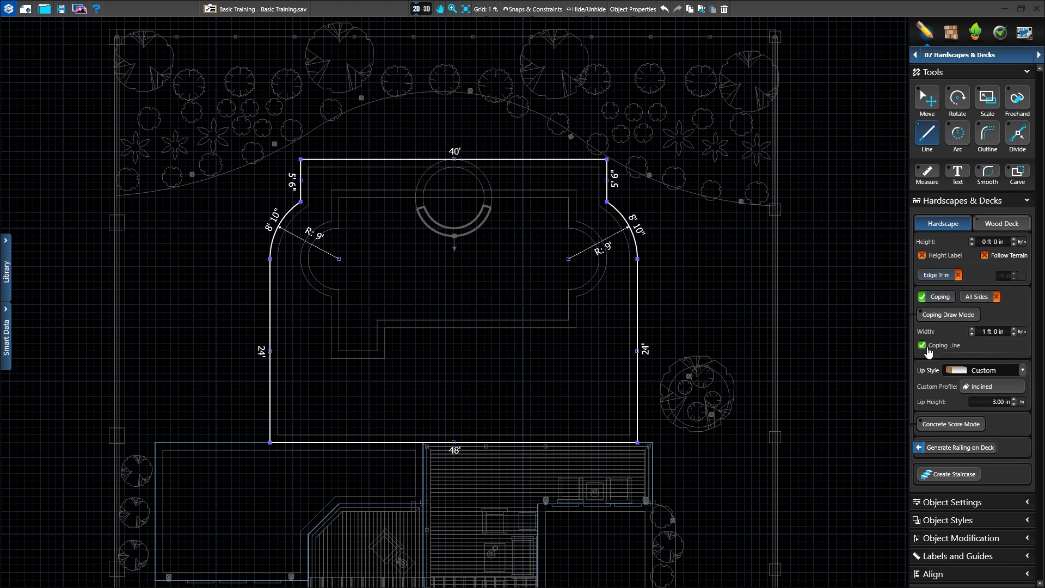
{"action": "left_click", "coordinate": [421, 9]}
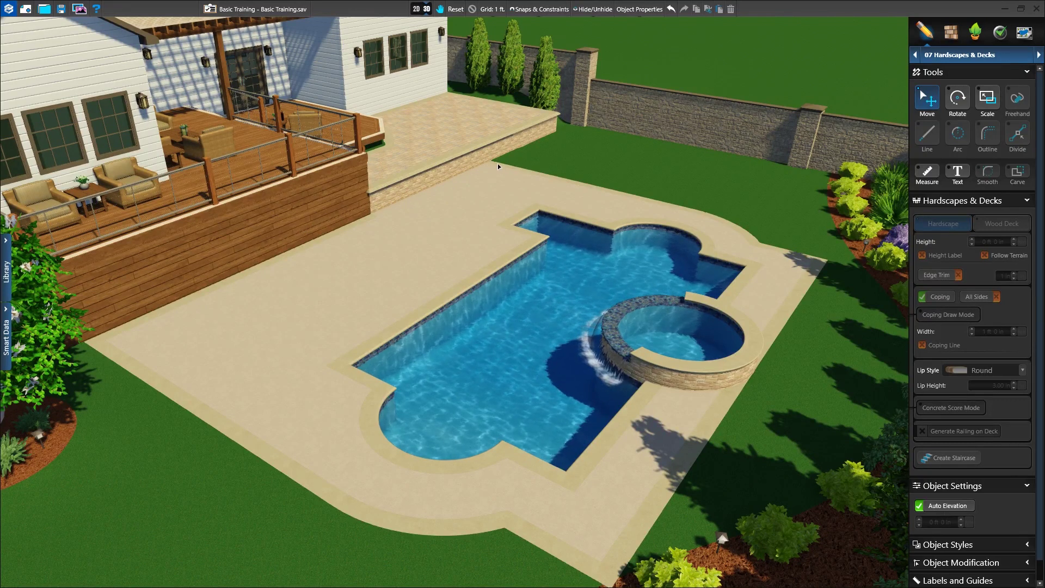
{"action": "left_click", "coordinate": [426, 13]}
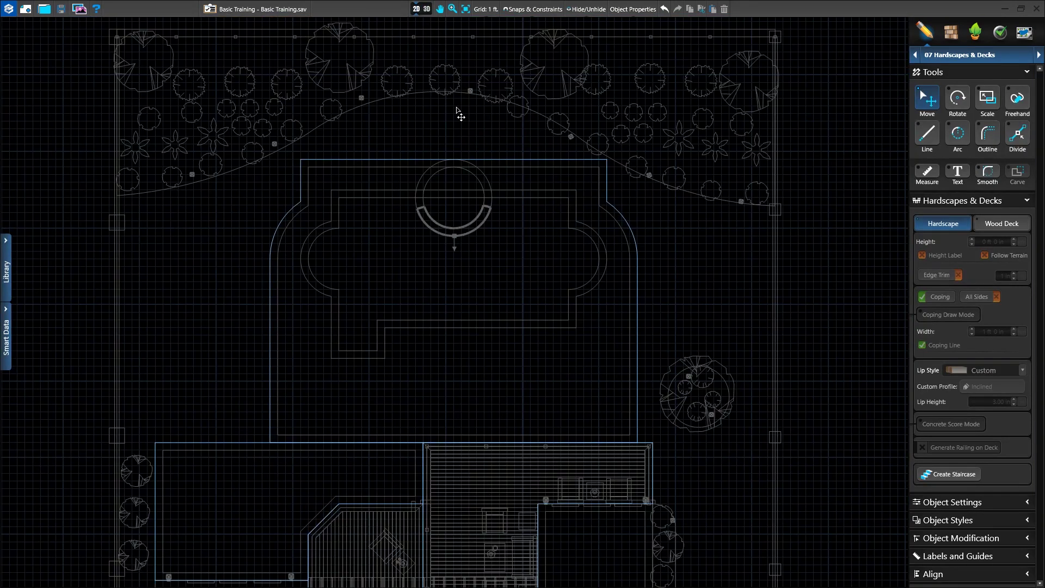
- In Concrete Score Mode for the pool decking, draw a 5' score line from each of the pool's side arcs to the decking's edge
{"action": "left_click", "coordinate": [483, 159]}
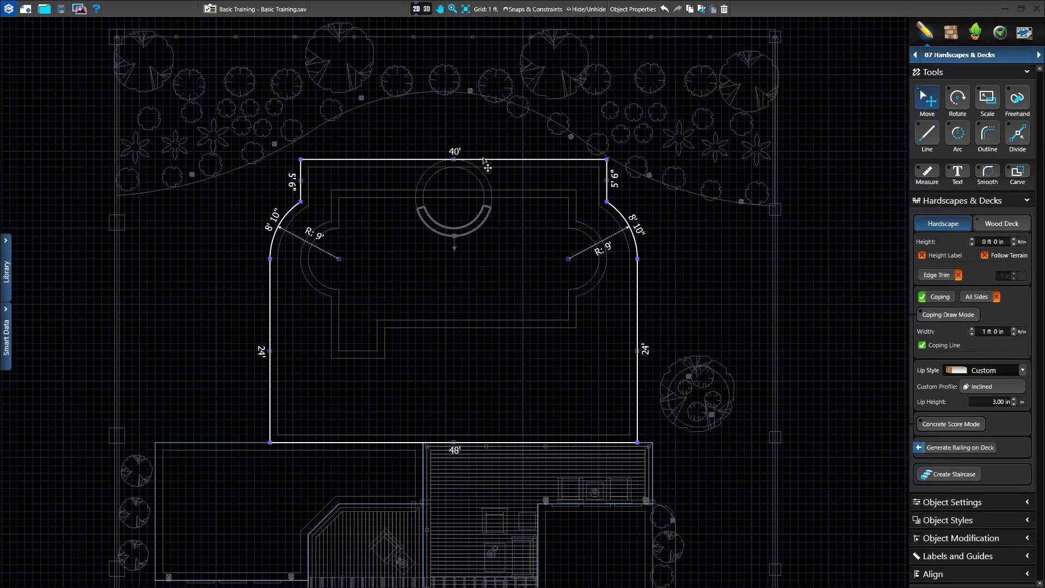
{"action": "left_click", "coordinate": [947, 423]}
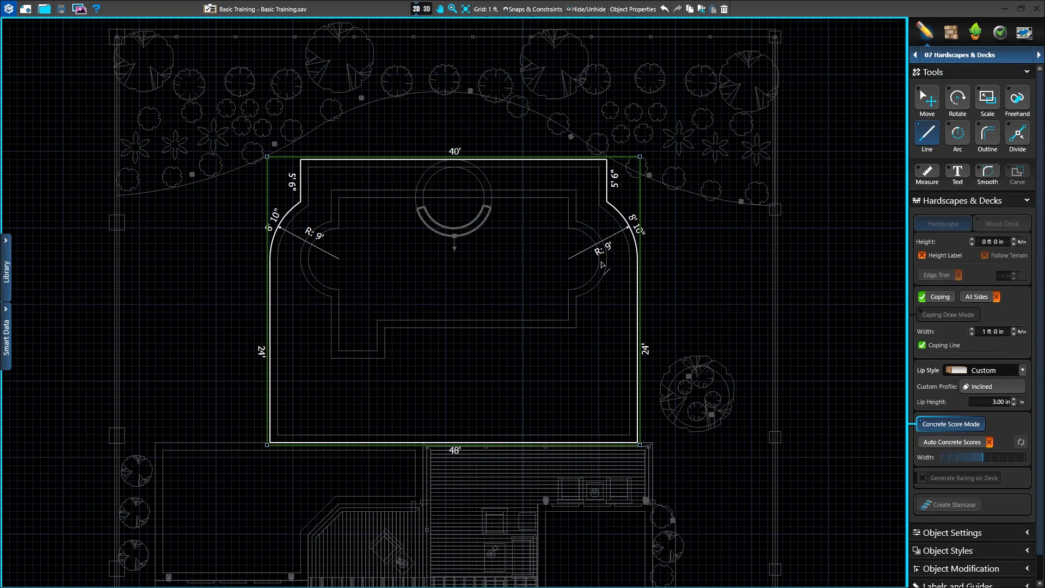
{"action": "left_click", "coordinate": [638, 260]}
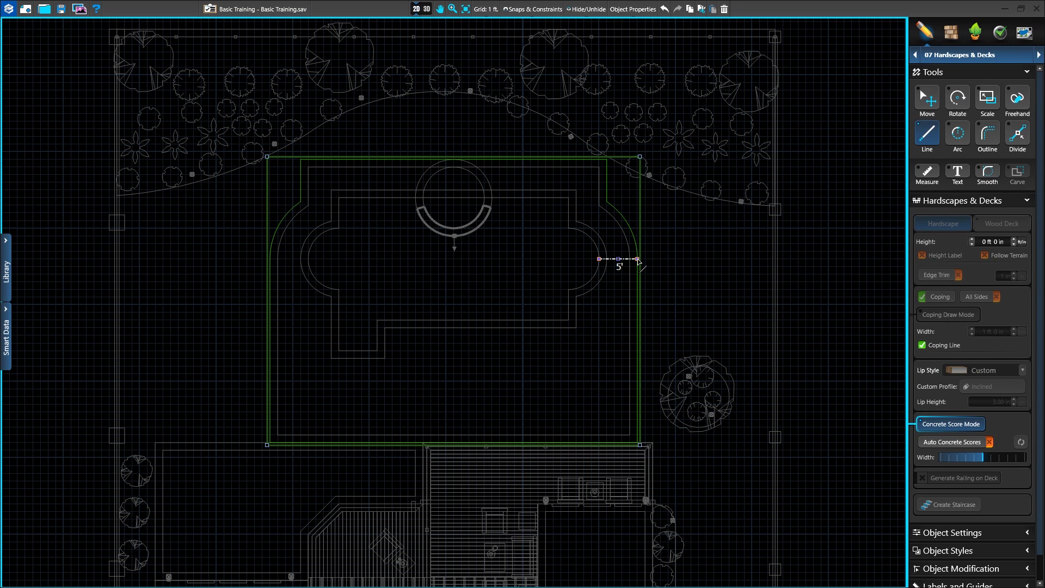
{"action": "left_click", "coordinate": [309, 258]}
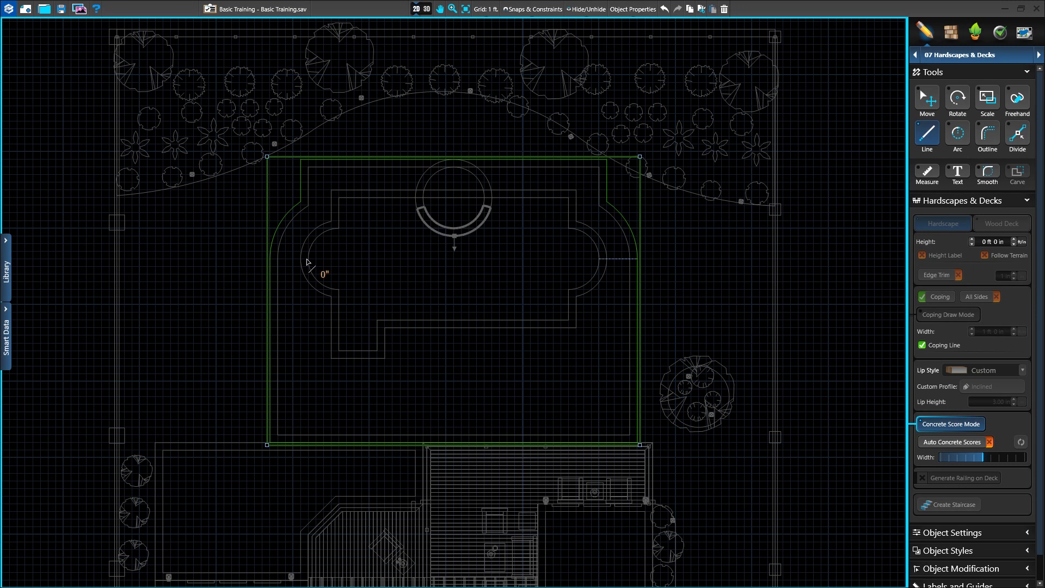
{"action": "left_click", "coordinate": [272, 261]}
- Add 11', 15' and 16' score lines from the pool's corners and center to the house-side edge, and check them in 3D
{"action": "left_click", "coordinate": [331, 358]}
{"action": "left_click", "coordinate": [331, 443]}
{"action": "left_click", "coordinate": [576, 328]}
{"action": "left_click", "coordinate": [576, 443]}
{"action": "left_click", "coordinate": [454, 321]}
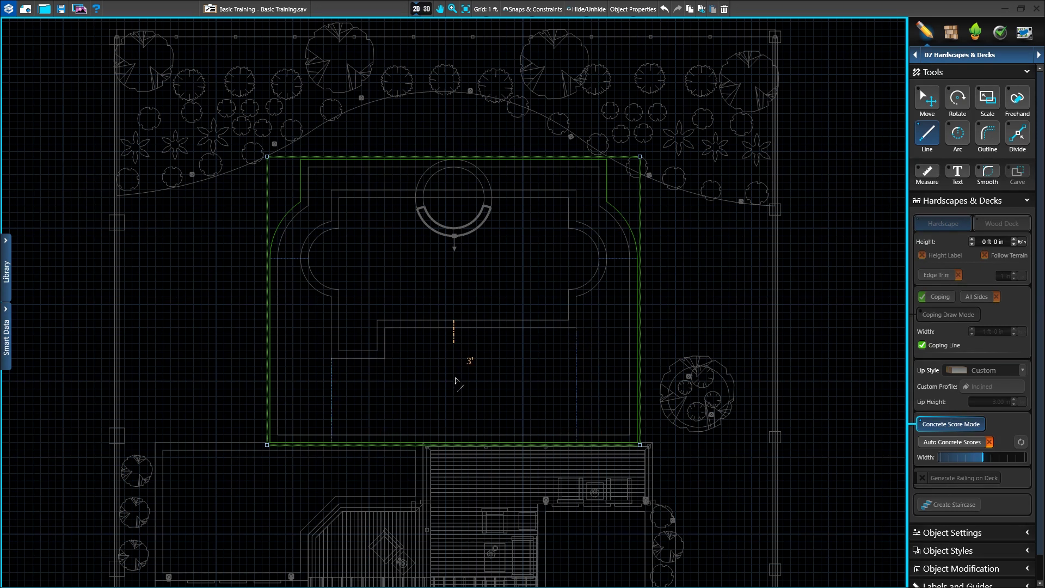
{"action": "left_click", "coordinate": [454, 443]}
{"action": "left_click", "coordinate": [423, 9]}
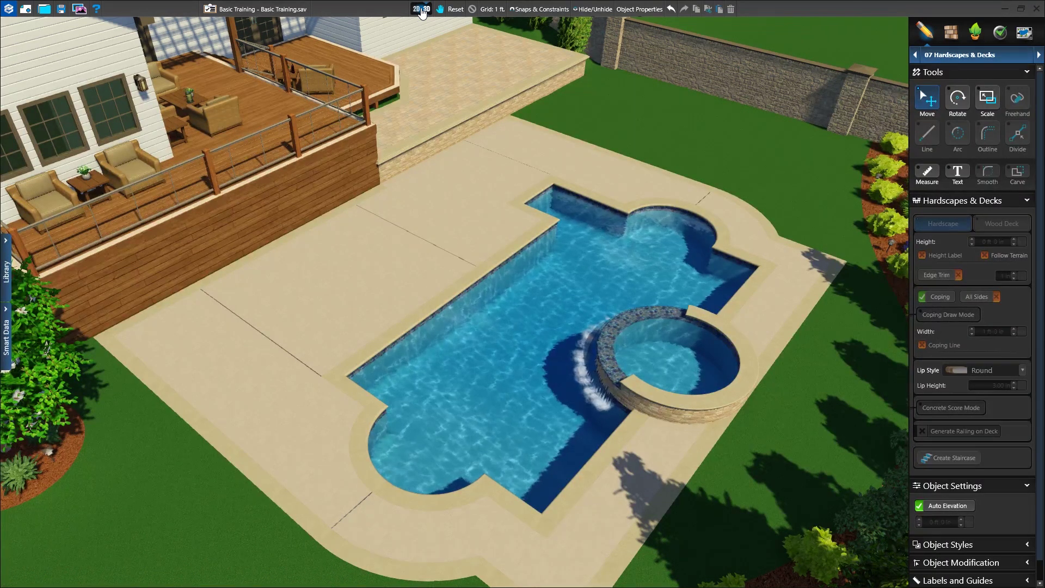
{"action": "left_click", "coordinate": [422, 10]}
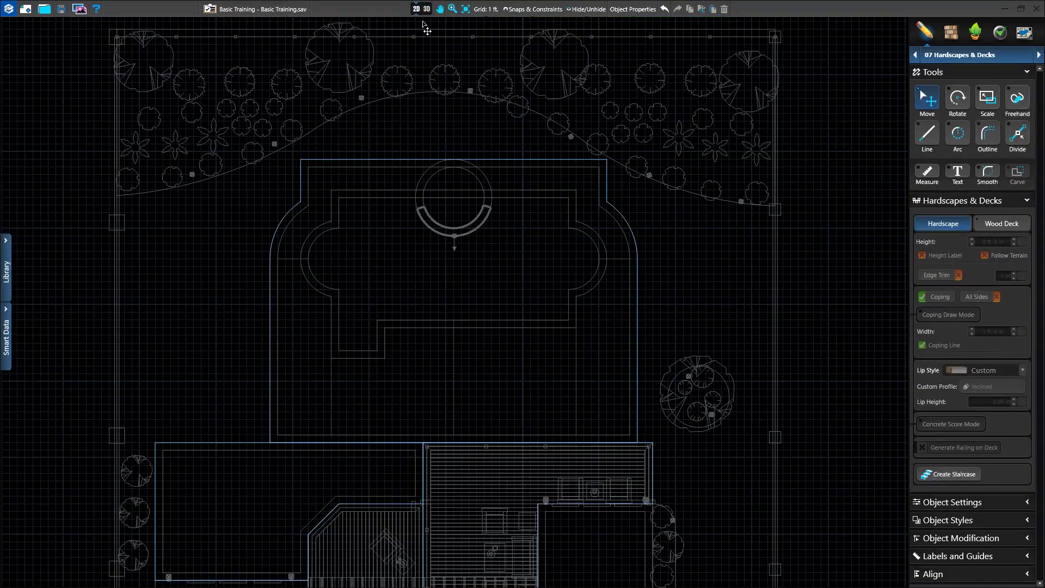
- Set all five score lines on the pool decking to the maximum width and check them in 3D
{"action": "double_click", "coordinate": [289, 258]}
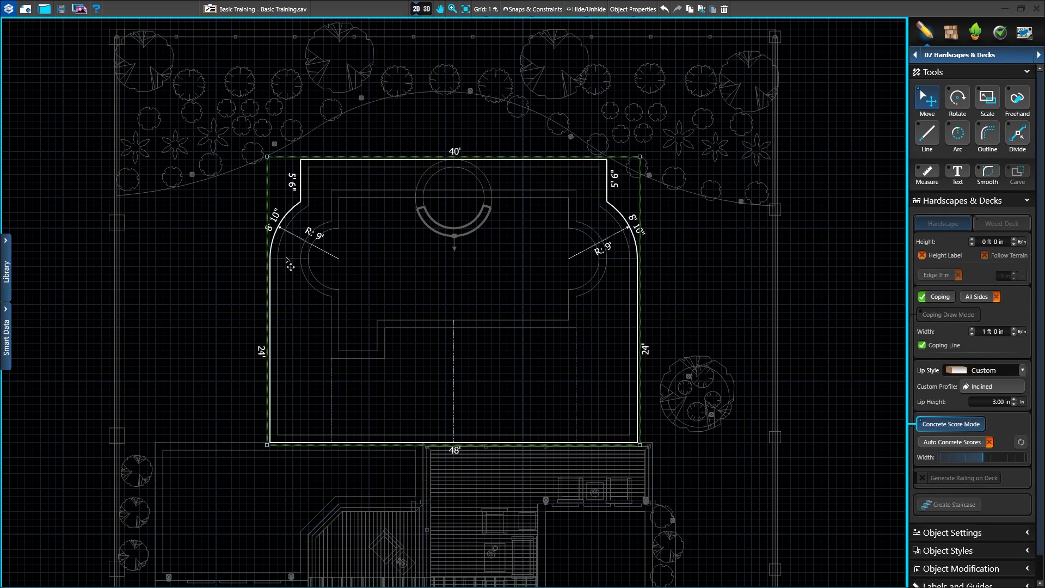
{"action": "left_click", "coordinate": [290, 258]}
{"action": "left_click", "coordinate": [331, 396], "text": "ctrl"}
{"action": "left_click", "coordinate": [454, 371], "text": "ctrl"}
{"action": "left_click", "coordinate": [576, 374], "text": "ctrl"}
{"action": "left_click", "coordinate": [623, 259], "text": "ctrl"}
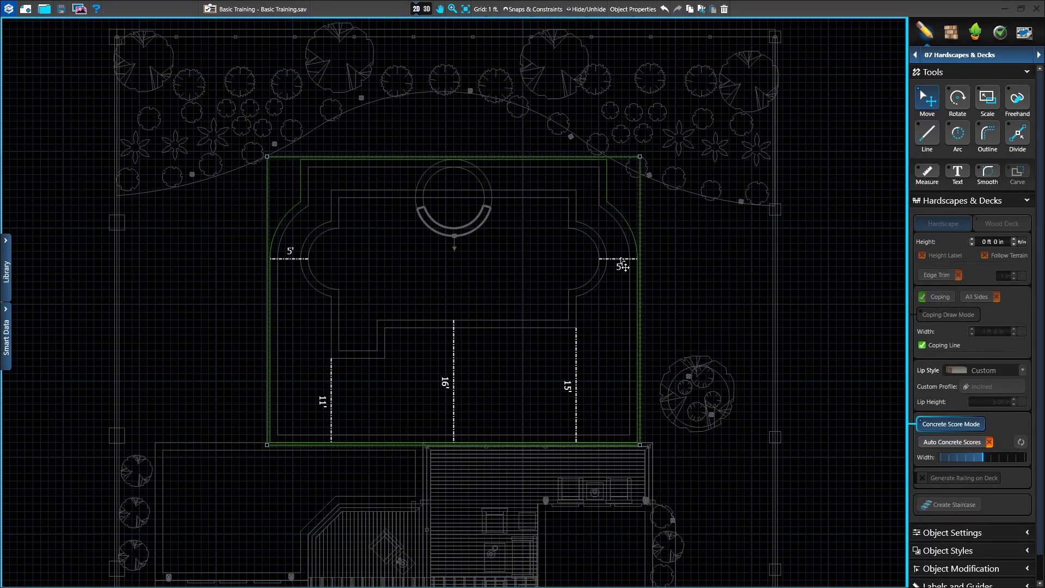
{"action": "left_click_drag", "start_coordinate": [982, 457], "coordinate": [1025, 457]}
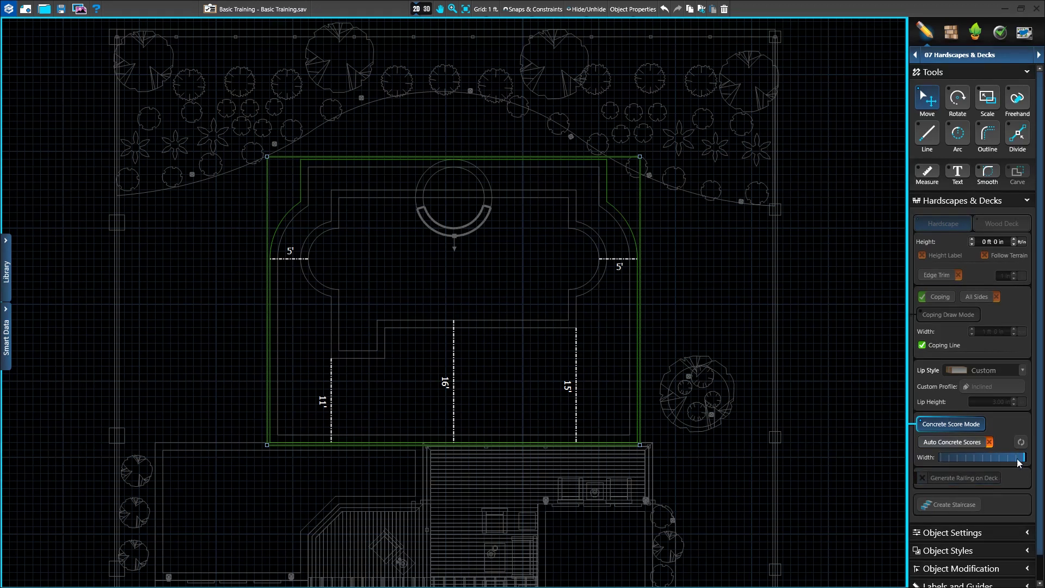
{"action": "left_click", "coordinate": [425, 10]}
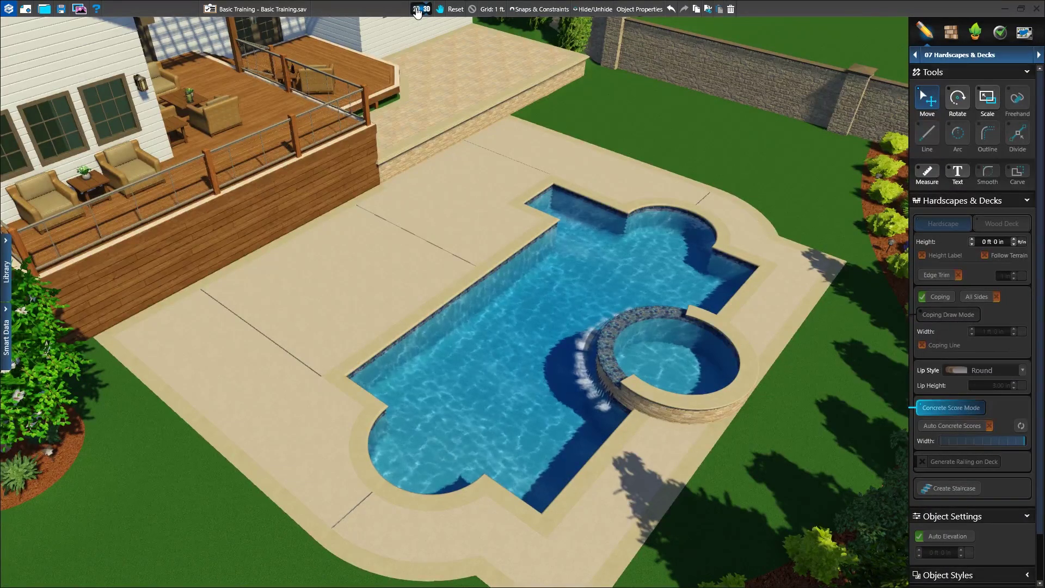
{"action": "left_click", "coordinate": [416, 9]}
- Turn on Auto Concrete Scores for the raised patio beside the wood deck
{"action": "scroll", "coordinate": [357, 289], "scroll_direction": "up", "scroll_amount": 3}
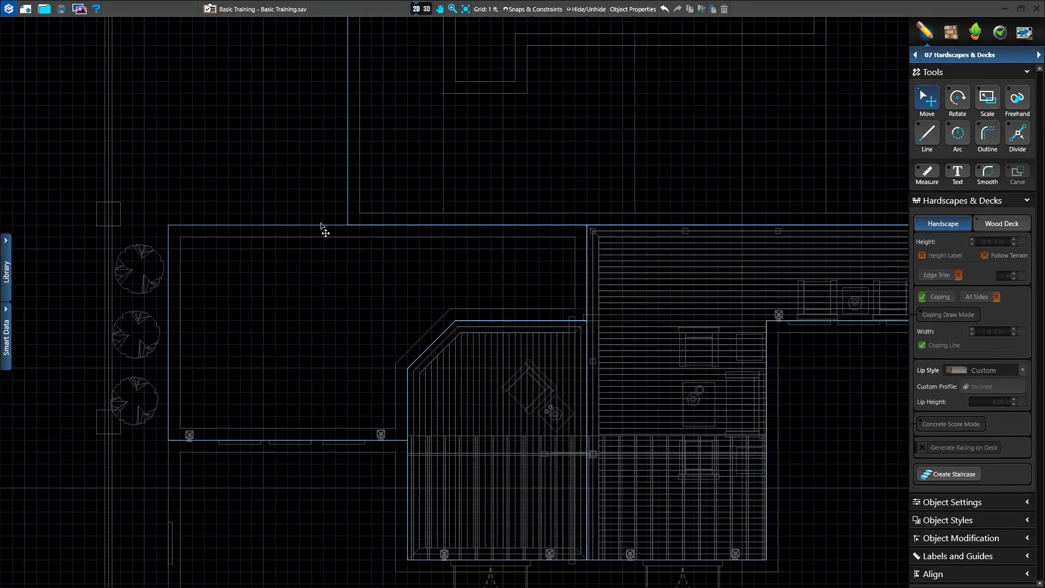
{"action": "left_click", "coordinate": [318, 225]}
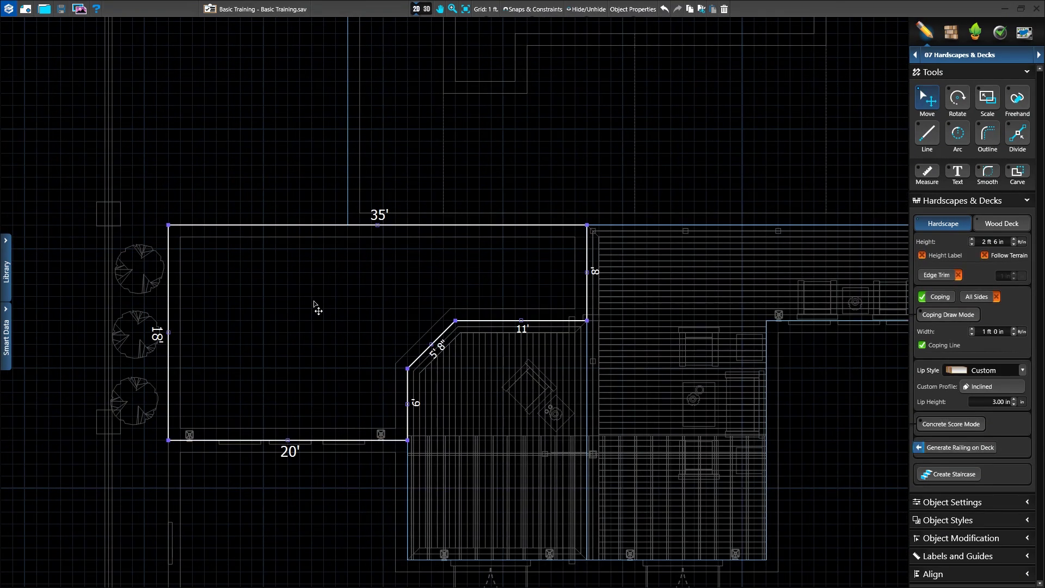
{"action": "left_click", "coordinate": [944, 424]}
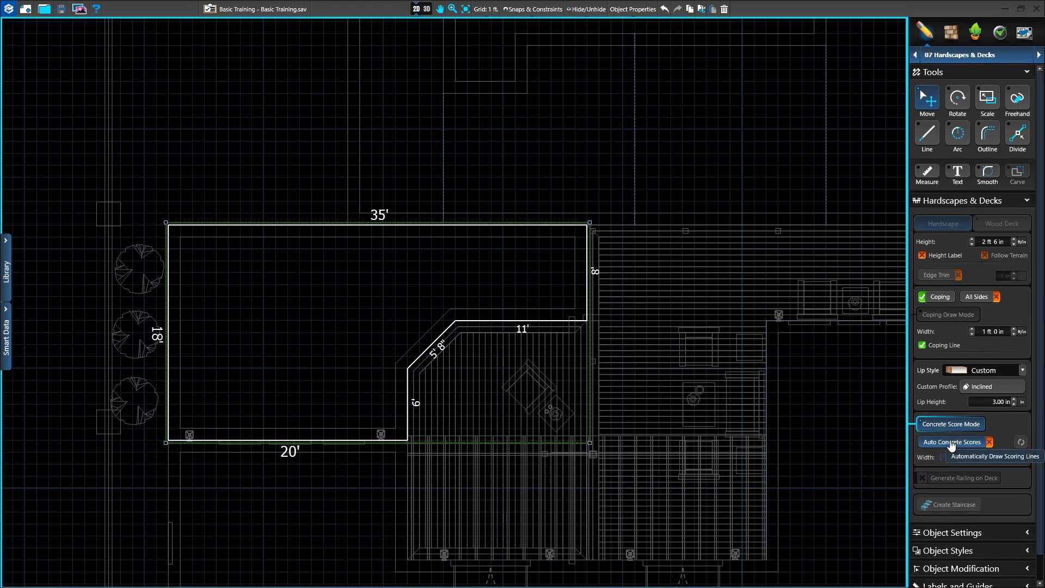
{"action": "left_click", "coordinate": [949, 441]}
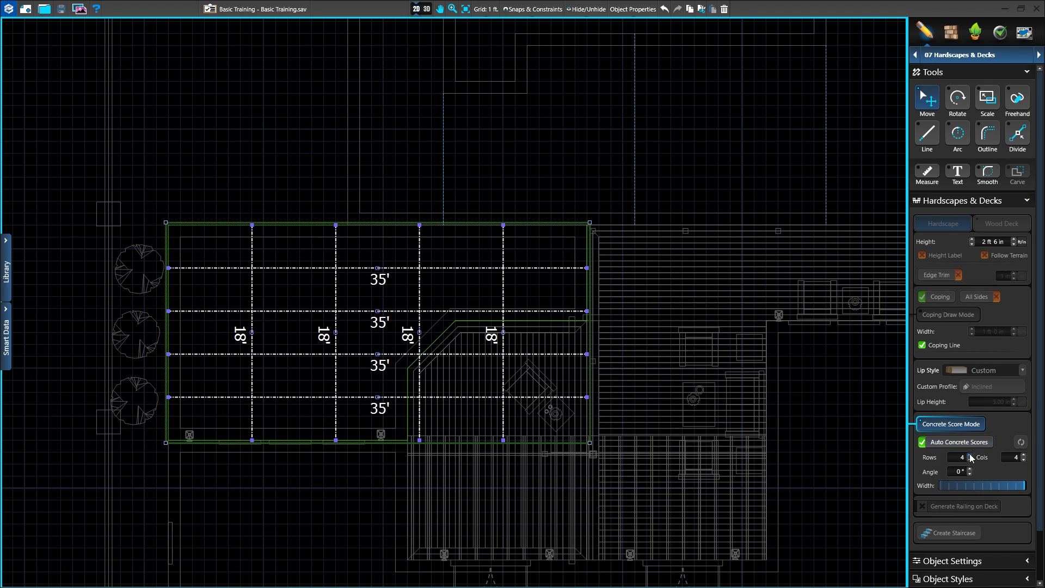
- Try other row and column counts for the patio's automatic score lines and return both to 4
{"action": "left_click", "coordinate": [969, 454]}
{"action": "left_click", "coordinate": [970, 454]}
{"action": "left_click", "coordinate": [970, 460]}
{"action": "left_click", "coordinate": [969, 459]}
{"action": "left_click", "coordinate": [1023, 454]}
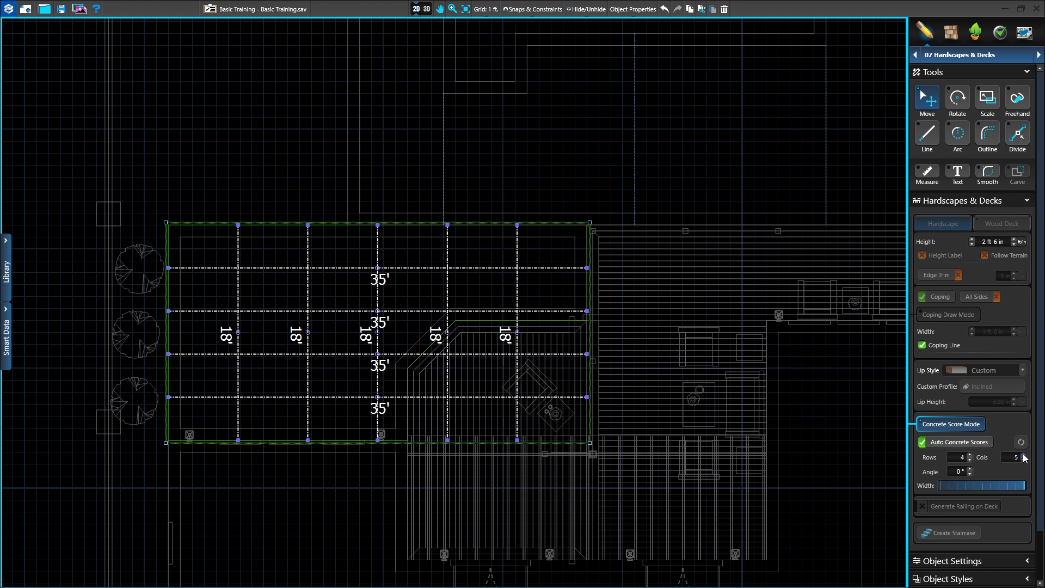
{"action": "left_click", "coordinate": [1023, 455]}
{"action": "left_click", "coordinate": [1023, 460]}
{"action": "left_click", "coordinate": [1023, 460]}
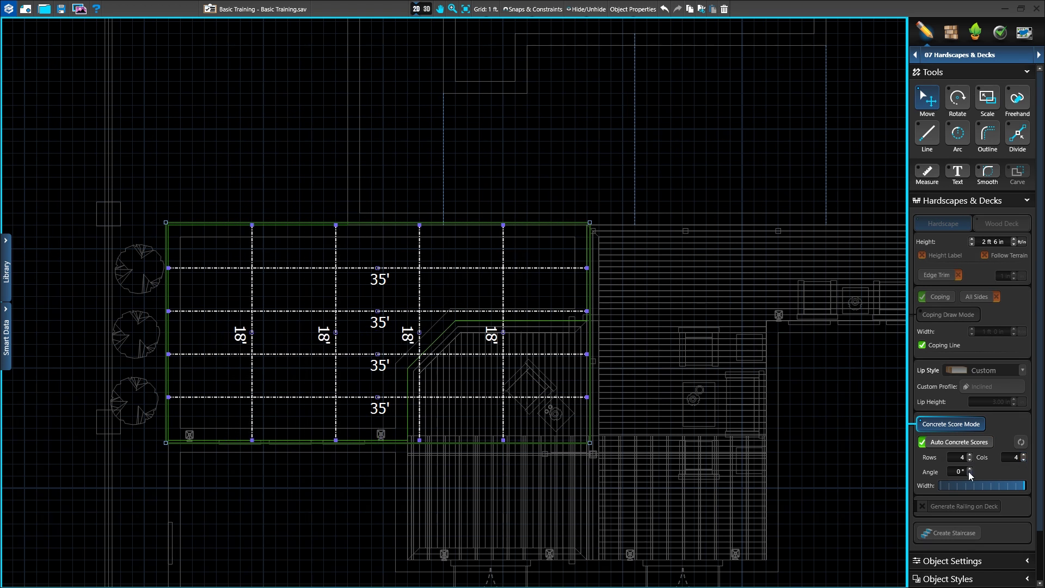
- Try a 45° angle for the patio's automatic score lines and return it to 0°
{"action": "left_click", "coordinate": [958, 472]}
{"action": "type", "text": "45"}
{"action": "key", "text": "Return"}
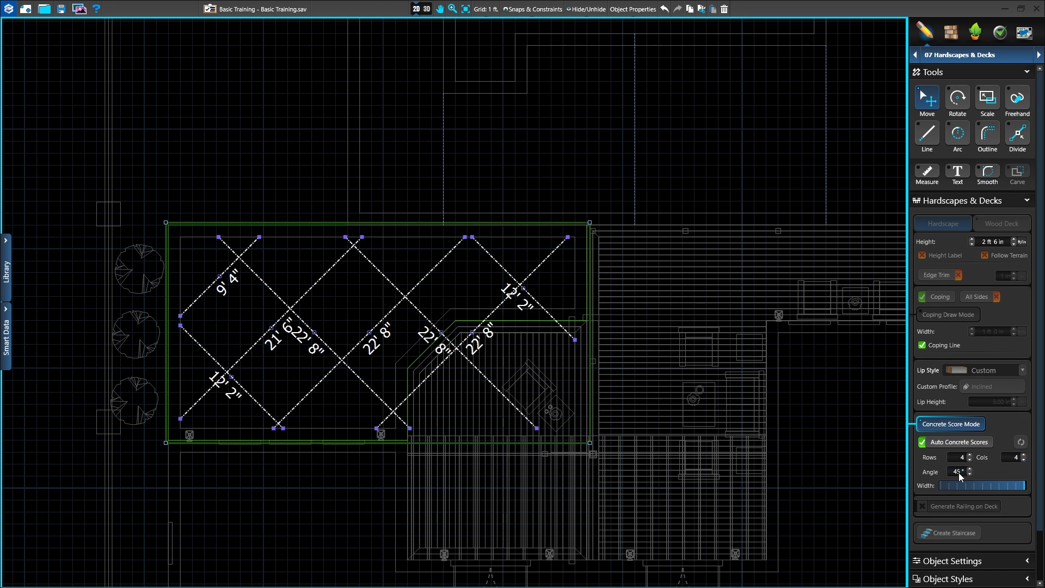
{"action": "key", "text": "Return"}
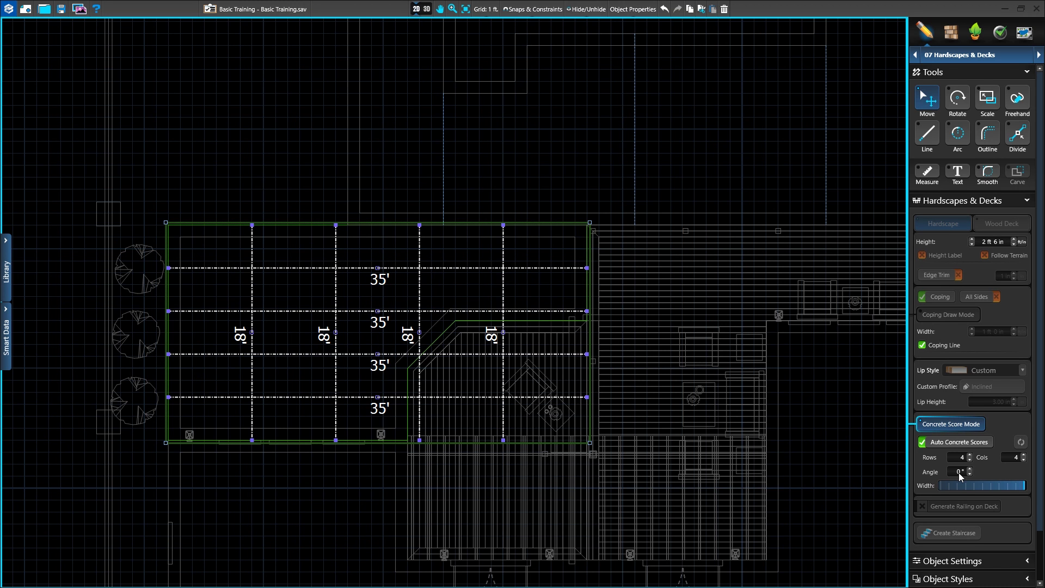
- Try pulling in the ends of the patio's two upper horizontal score lines and regenerate the automatic scores
{"action": "left_click_drag", "start_coordinate": [587, 268], "coordinate": [272, 264]}
{"action": "left_click_drag", "start_coordinate": [170, 310], "coordinate": [304, 304]}
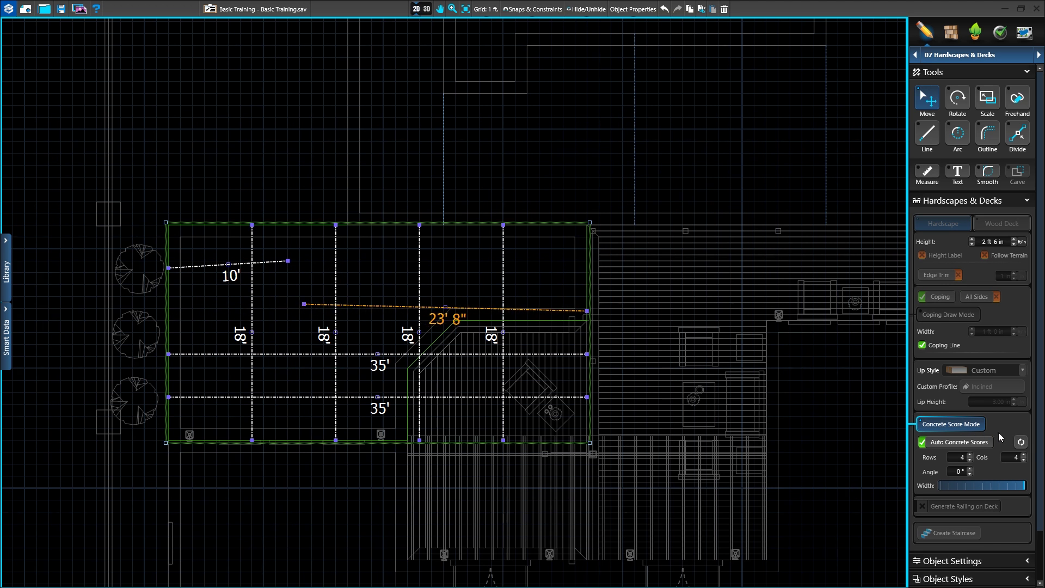
{"action": "left_click", "coordinate": [1021, 443]}
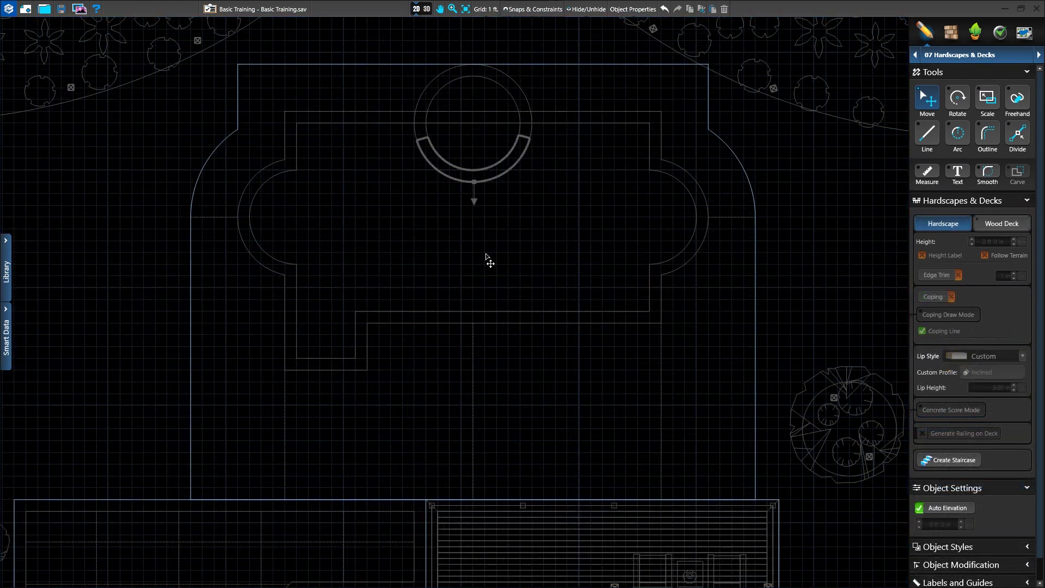
- Draw a circular hardscape with a 1' 6" radius on the decking between pool and house, and set its height to 1 ft 6 in
{"action": "scroll", "coordinate": [487, 315], "scroll_direction": "up", "scroll_amount": 3}
{"action": "scroll", "coordinate": [482, 321], "scroll_direction": "up", "scroll_amount": 2}
{"action": "left_click", "coordinate": [961, 133]}
{"action": "left_click", "coordinate": [466, 301]}
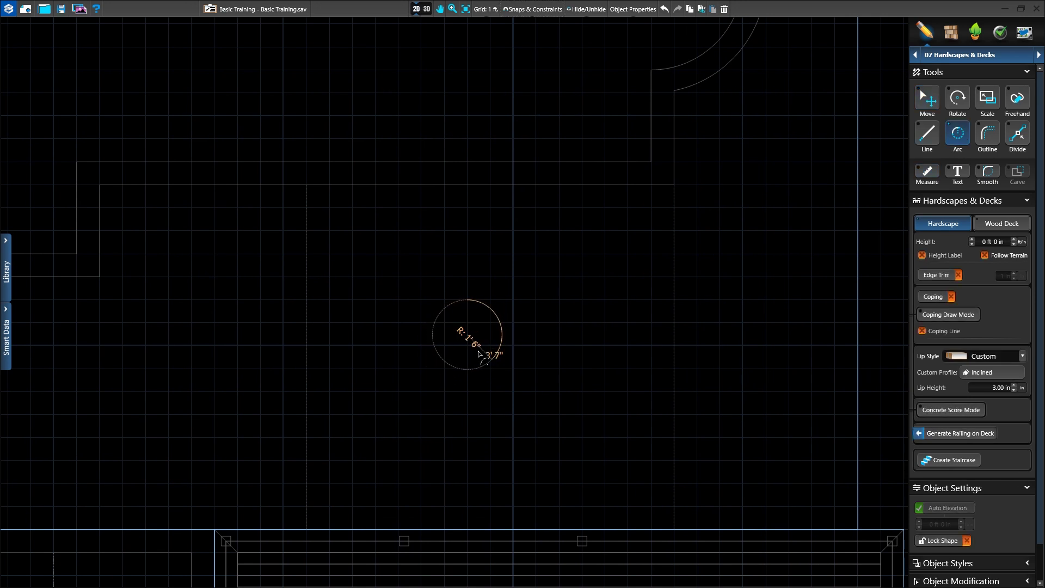
{"action": "left_click", "coordinate": [471, 300]}
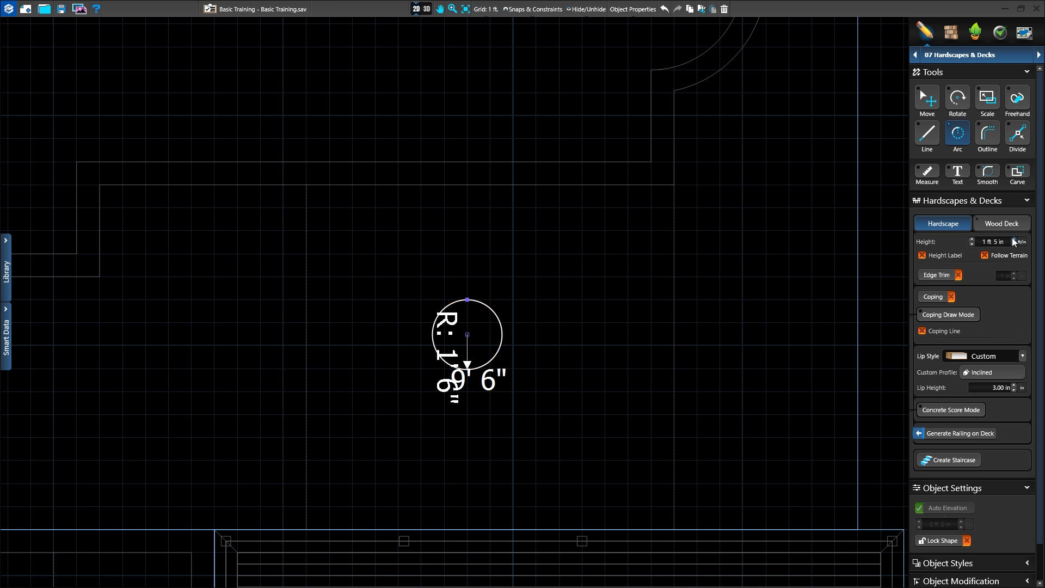
- Outline the circular hardscape's edge inward to add a smaller concentric circle, and inspect the raised feature in 3D
{"action": "left_click", "coordinate": [987, 140]}
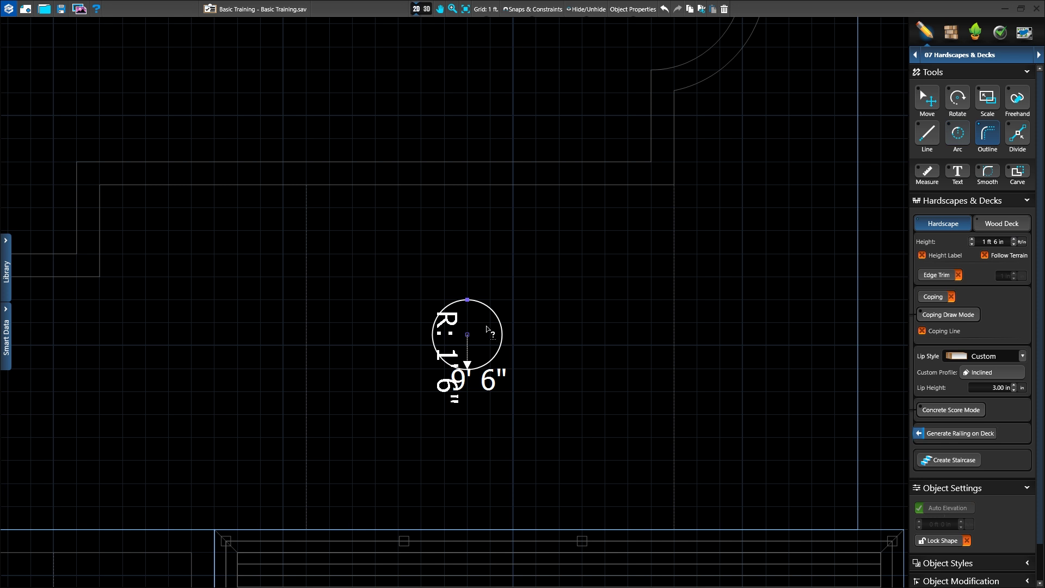
{"action": "scroll", "coordinate": [466, 327], "scroll_direction": "up", "scroll_amount": 5}
{"action": "left_click", "coordinate": [471, 264]}
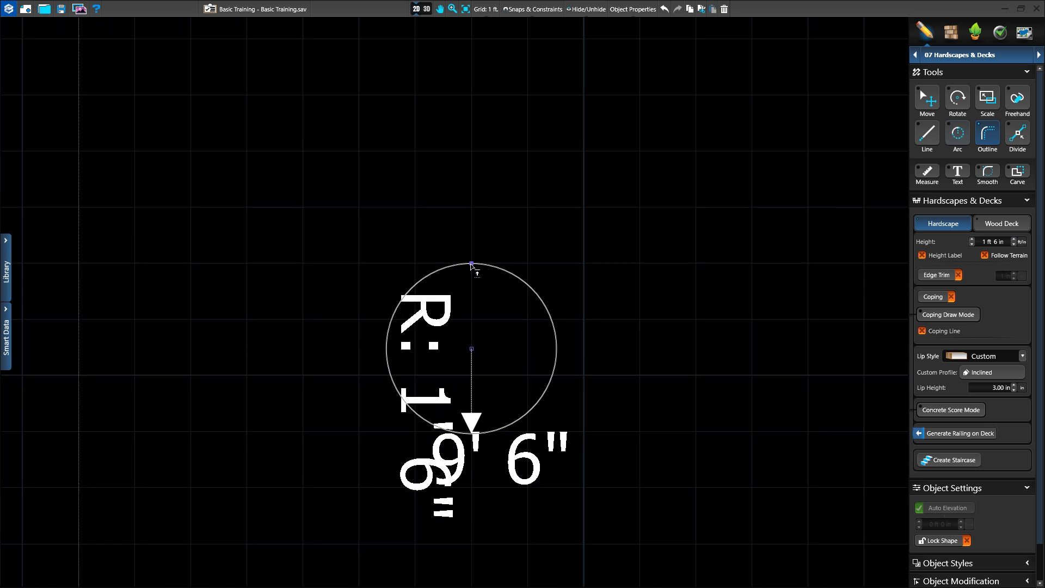
{"action": "left_click", "coordinate": [476, 302]}
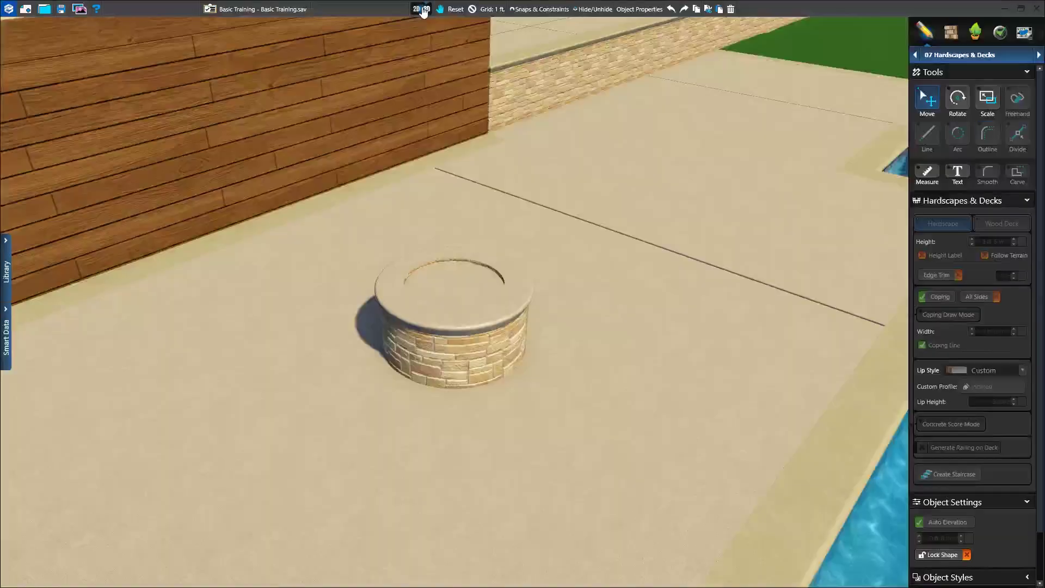
{"action": "left_click", "coordinate": [426, 9]}
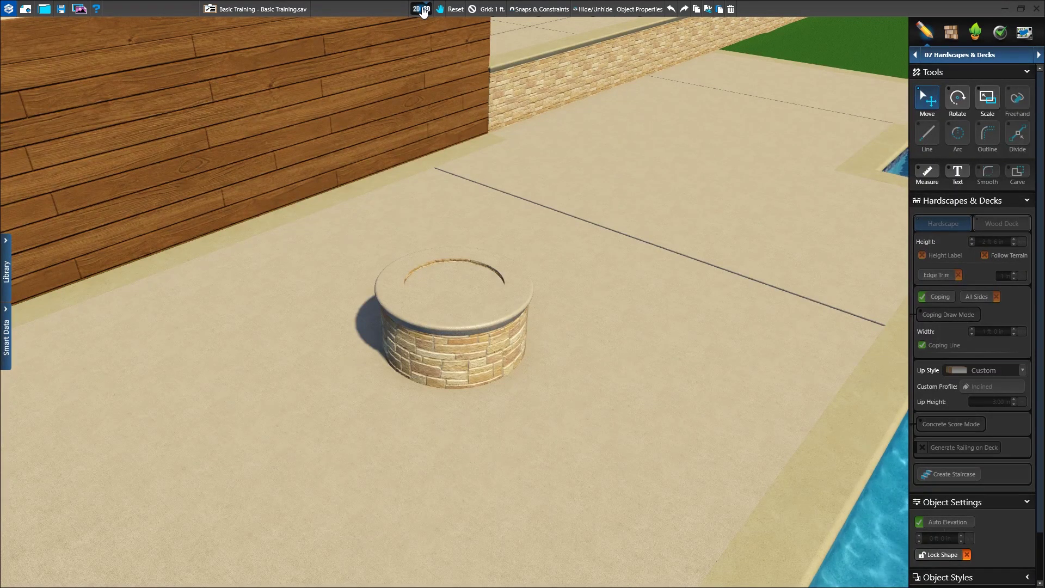
{"action": "left_click", "coordinate": [424, 11]}
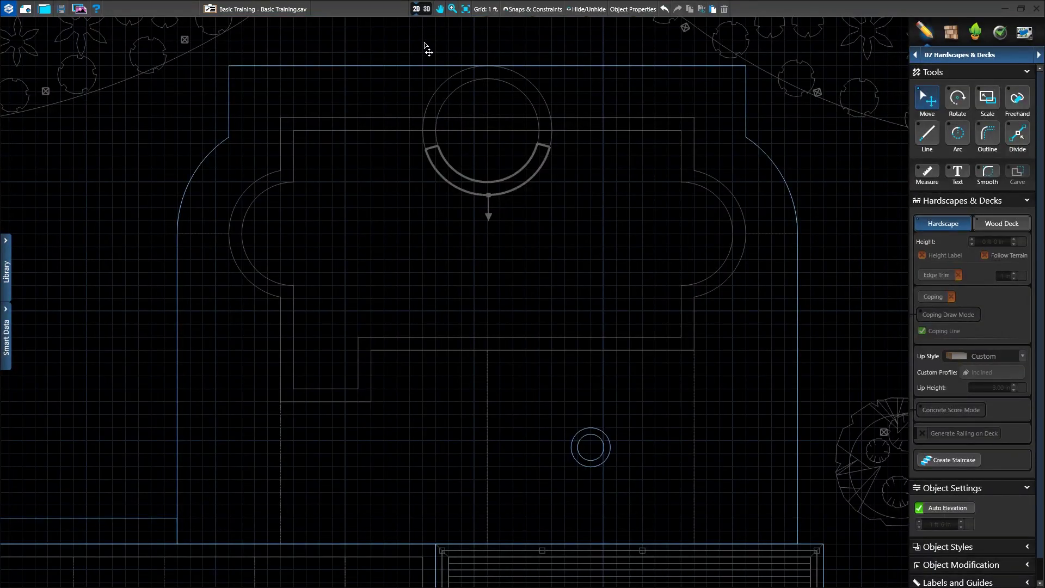
- Draw circular coping on the pool decking by outlining the round feature's edge outward by 2' to a 3' 6" radius
{"action": "left_click", "coordinate": [424, 66]}
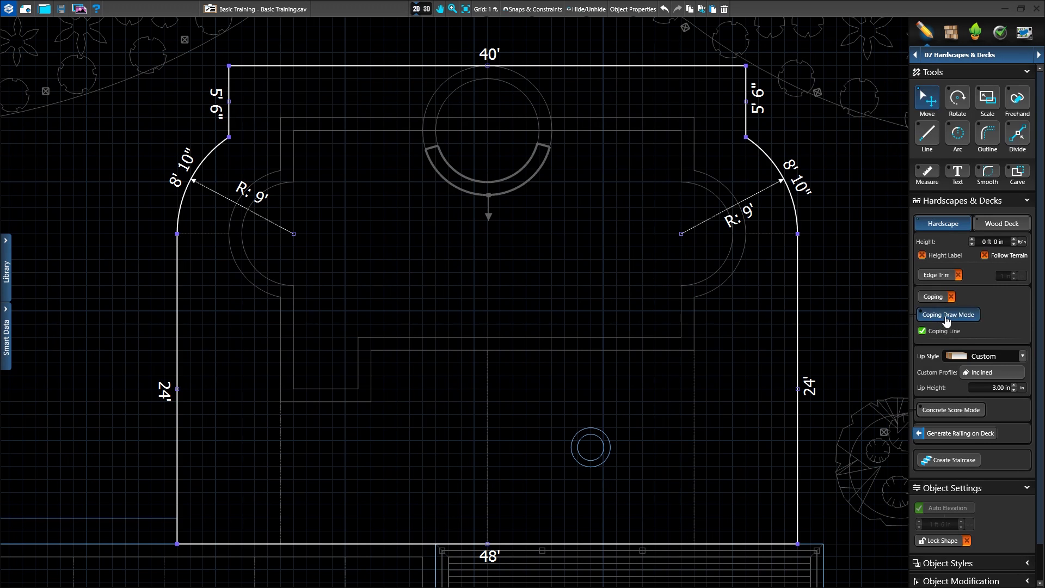
{"action": "left_click", "coordinate": [947, 316]}
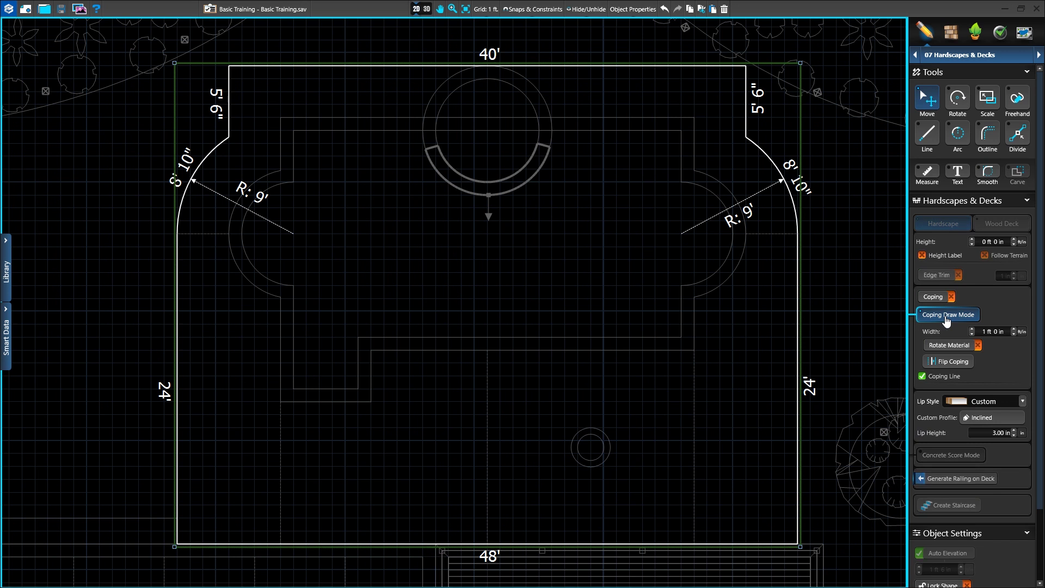
{"action": "left_click", "coordinate": [983, 138]}
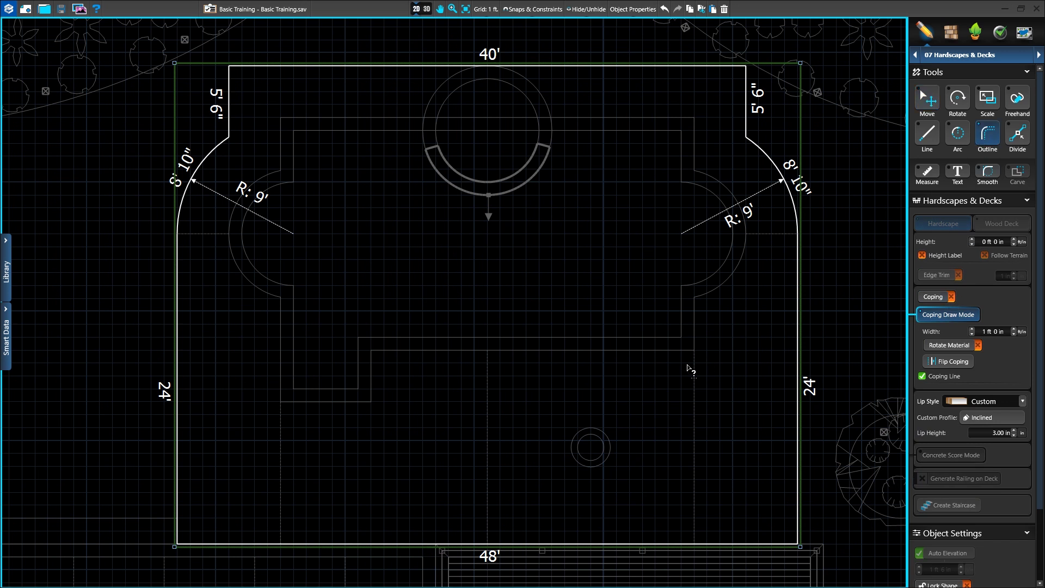
{"action": "scroll", "coordinate": [583, 303], "scroll_direction": "up", "scroll_amount": 5}
{"action": "left_click", "coordinate": [529, 349]}
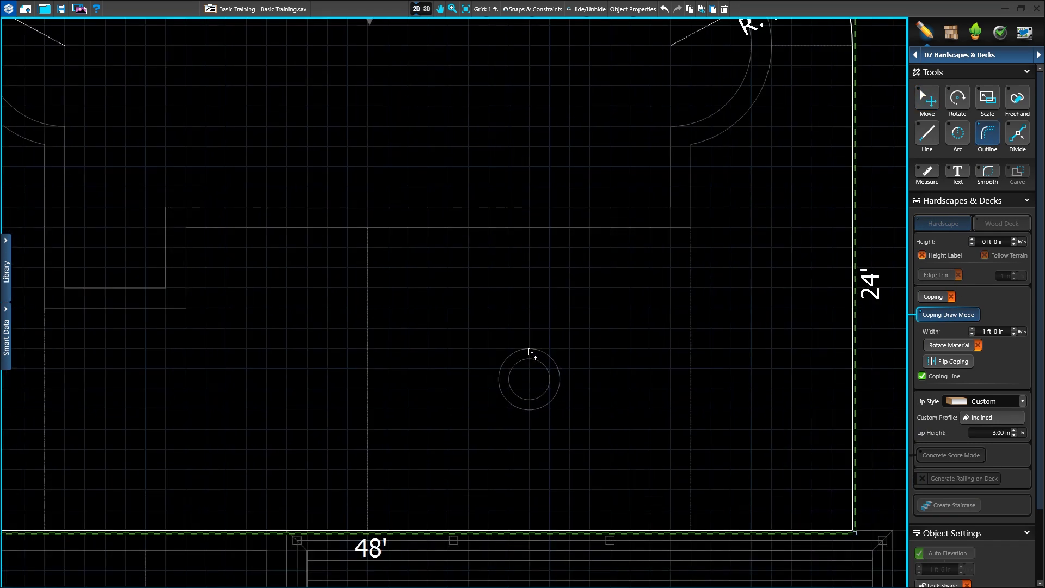
{"action": "left_click", "coordinate": [531, 309]}
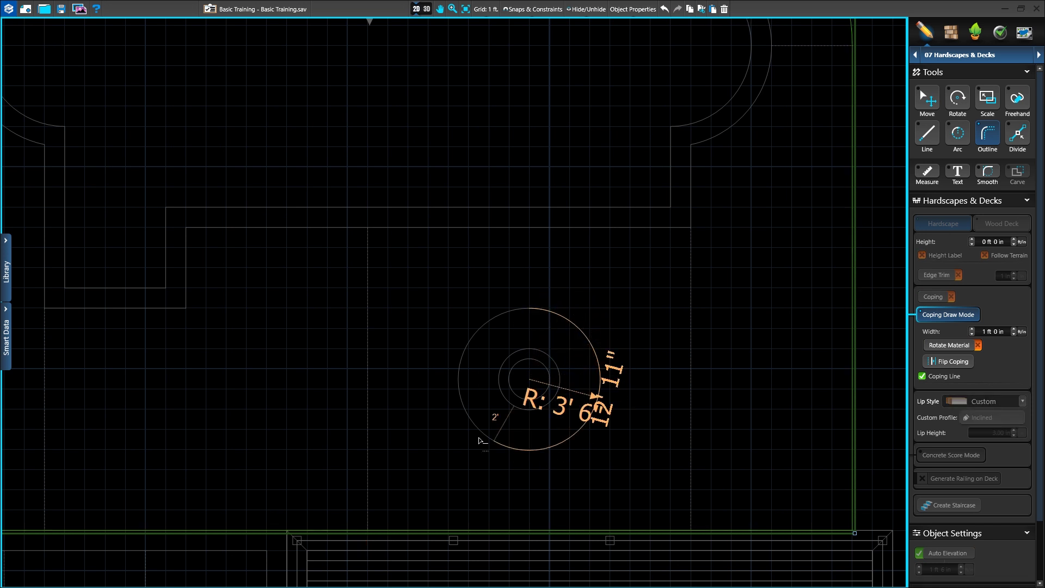
{"action": "left_click", "coordinate": [529, 309]}
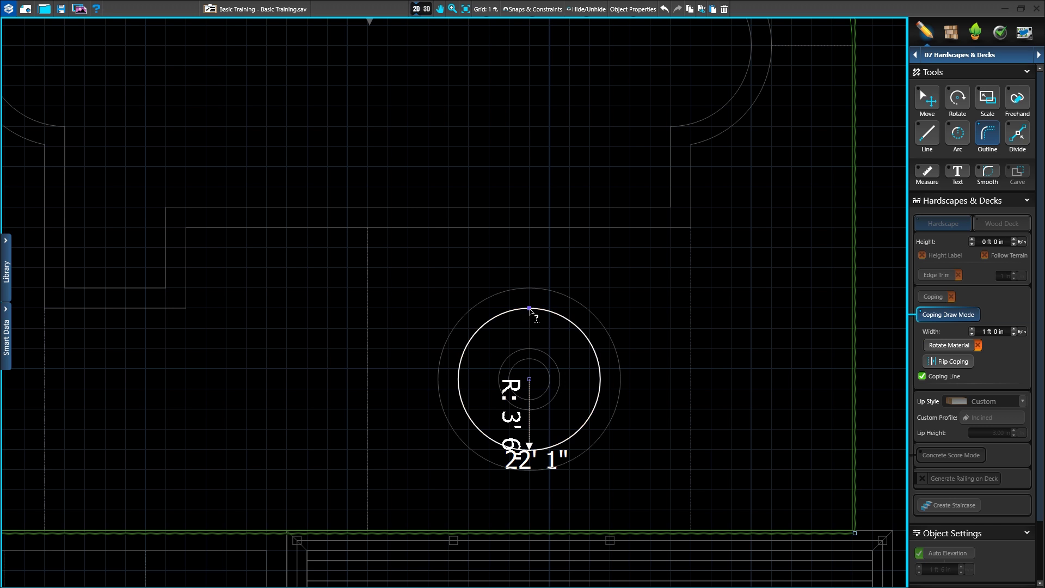
- Set the circular coping's width to 0 ft 9 in and inspect the ring around the round feature in 3D
{"action": "left_click", "coordinate": [1013, 334]}
{"action": "left_click", "coordinate": [1013, 334]}
{"action": "left_click", "coordinate": [1013, 334]}
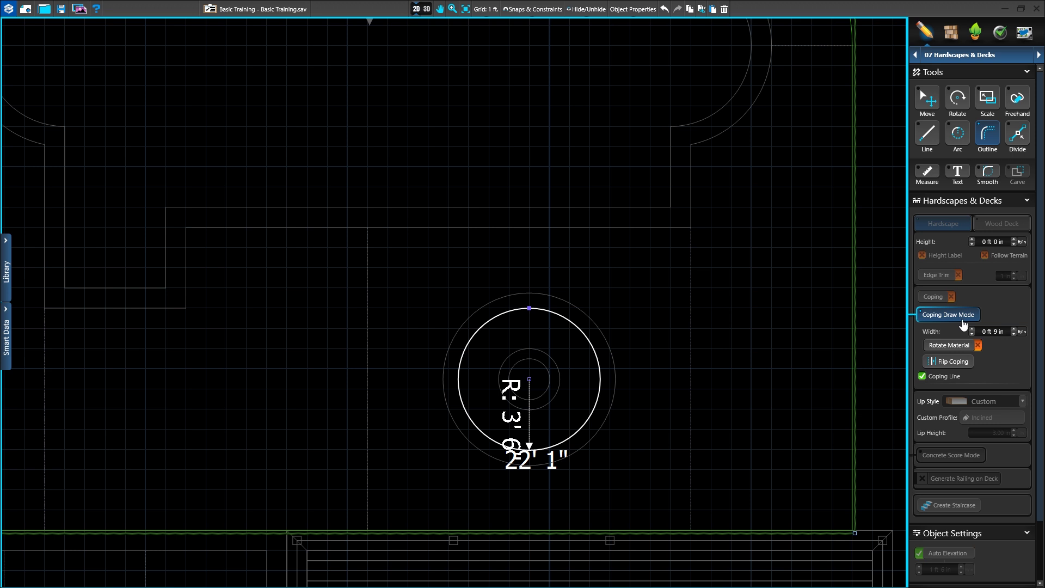
{"action": "left_click", "coordinate": [415, 10]}
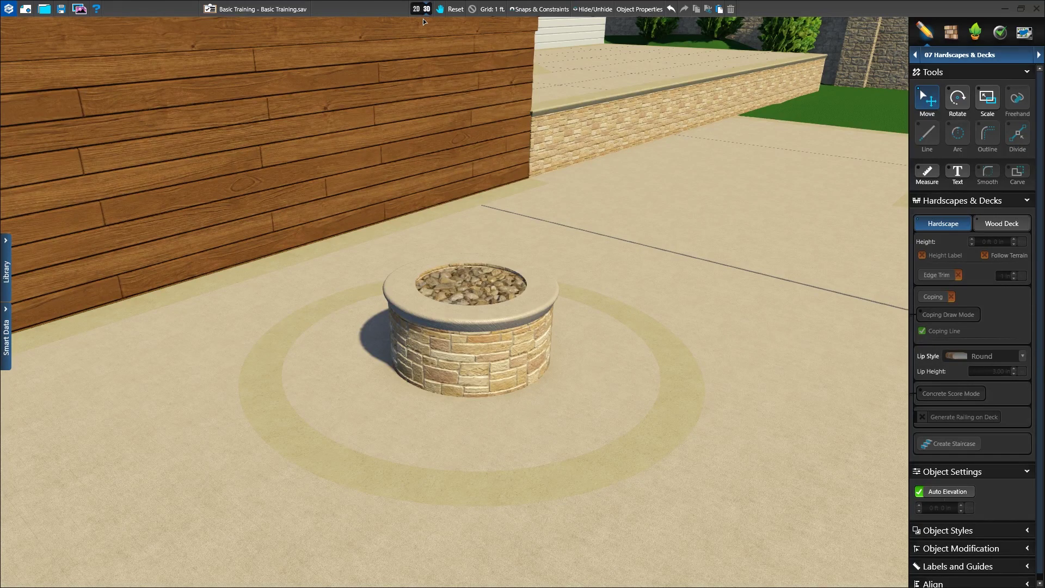
{"action": "left_click", "coordinate": [417, 9]}
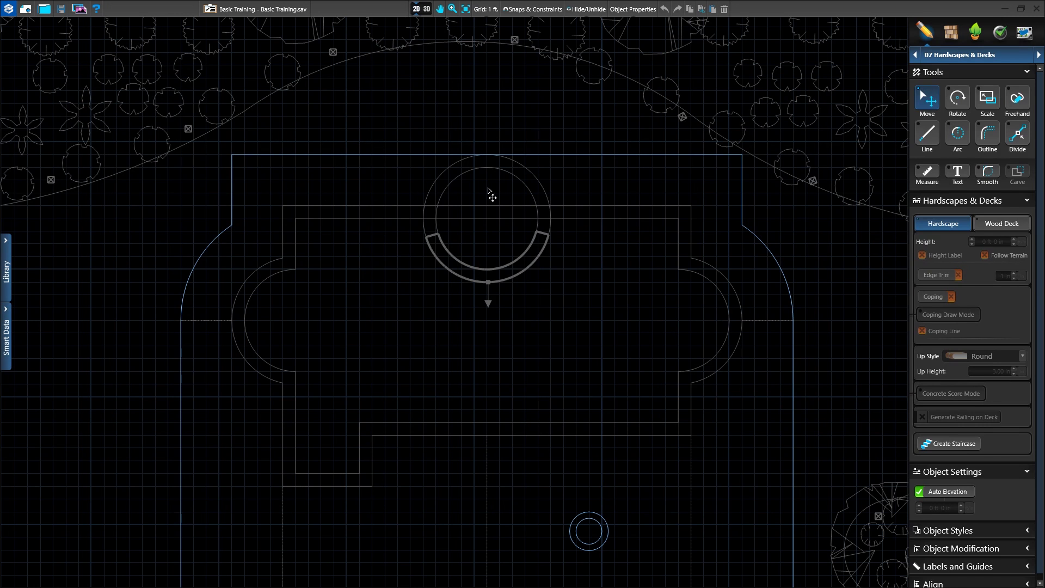
- Draw a 2' by 5' rectangular hardscape between the pool's upper-right corner and the decking's back edge, with a height of 6 in
{"action": "left_click", "coordinate": [924, 144]}
{"action": "left_click", "coordinate": [678, 218]}
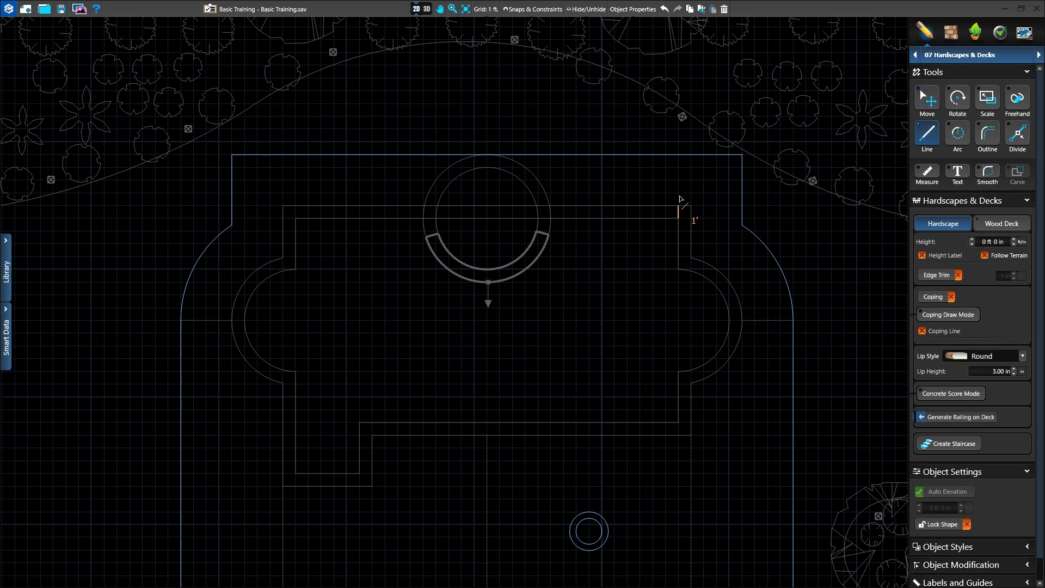
{"action": "left_click", "coordinate": [678, 155]}
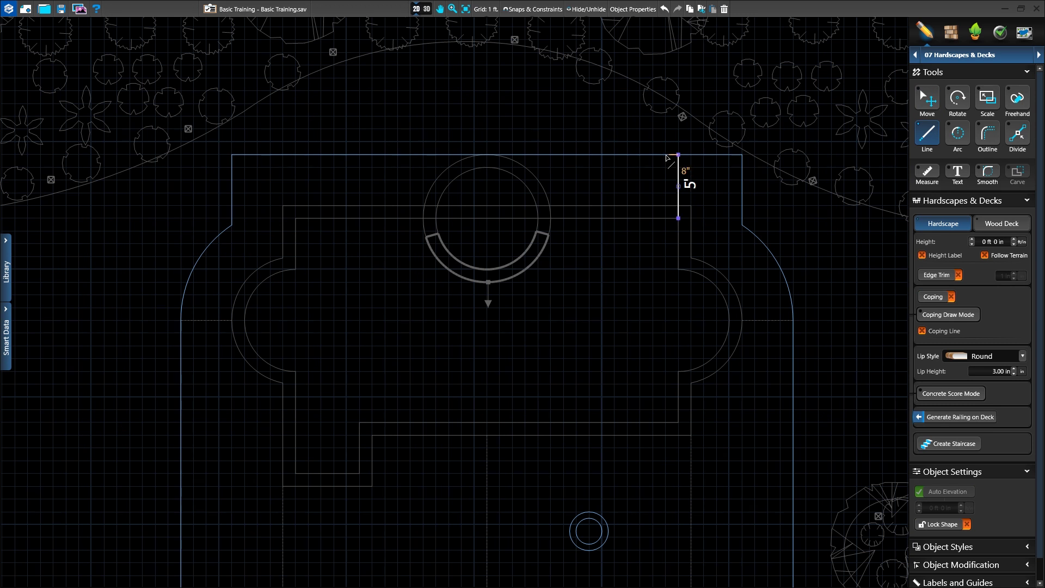
{"action": "left_click", "coordinate": [653, 156]}
{"action": "left_click", "coordinate": [652, 219]}
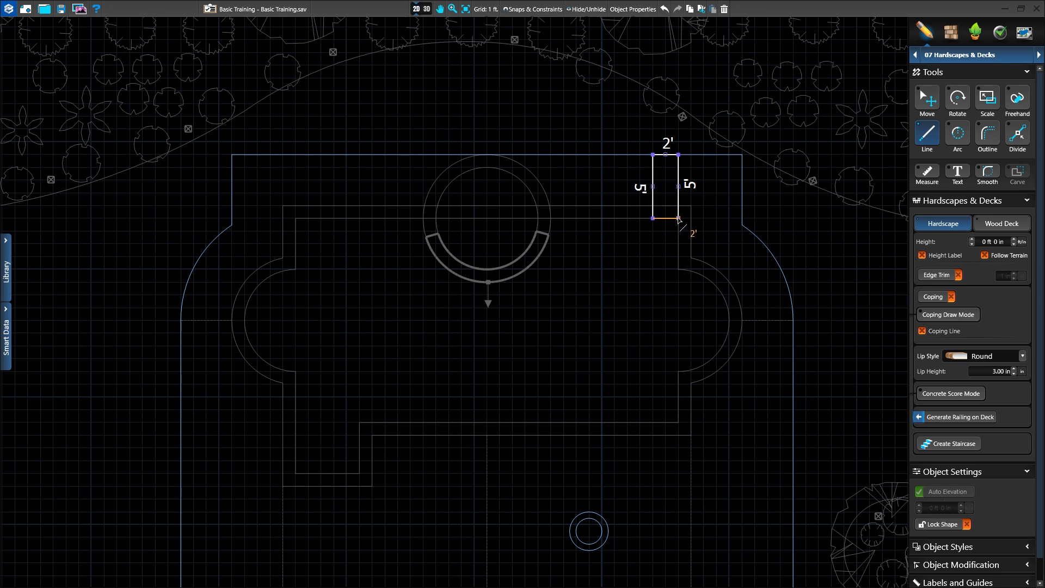
{"action": "left_click", "coordinate": [678, 218]}
{"action": "left_click", "coordinate": [1013, 239]}
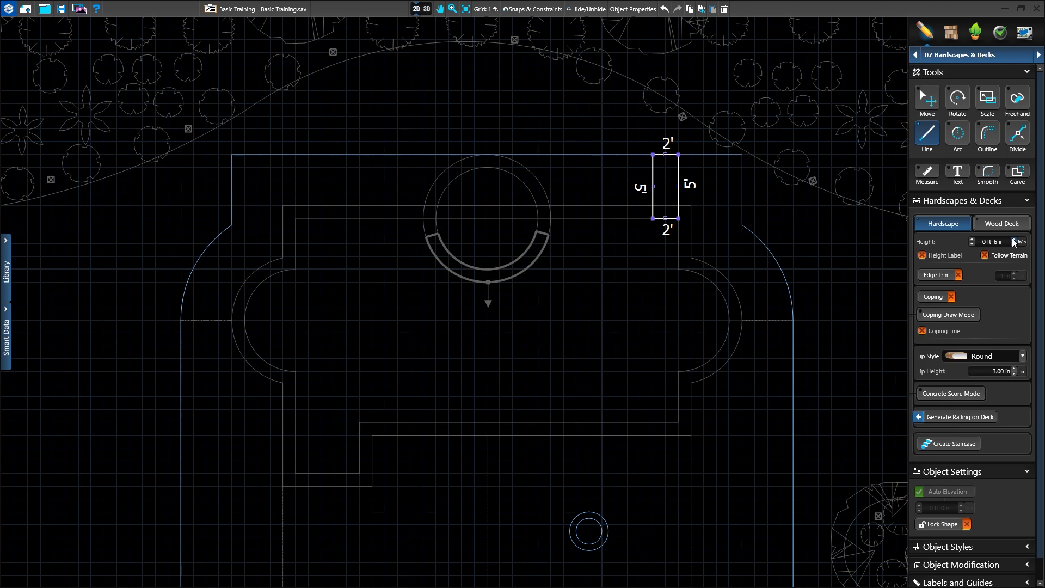
- Draw an adjoining 2' by 5' hardscape rectangle on the spa side of the first step, with a height of 1 ft 0 in
{"action": "left_click", "coordinate": [651, 218]}
{"action": "left_click", "coordinate": [653, 156]}
{"action": "left_click", "coordinate": [627, 155]}
{"action": "left_click", "coordinate": [627, 219]}
{"action": "left_click", "coordinate": [653, 219]}
{"action": "left_click", "coordinate": [972, 239]}
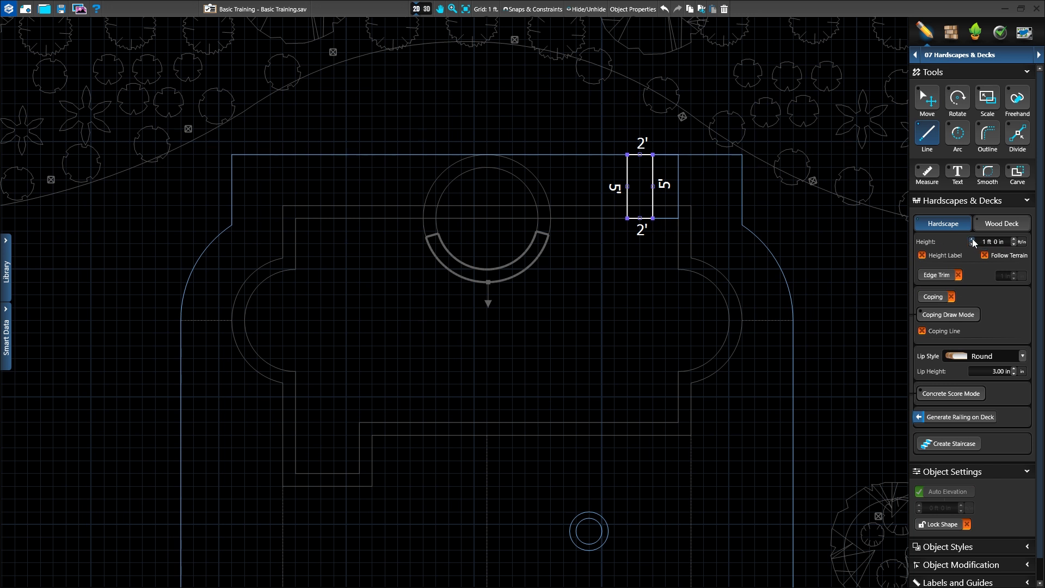
- Draw a 22' by 5' hardscape adjoining the second step by tracing the decking's back edge, increase its height, and view it in 3D
{"action": "left_click", "coordinate": [927, 100]}
{"action": "left_click", "coordinate": [990, 140]}
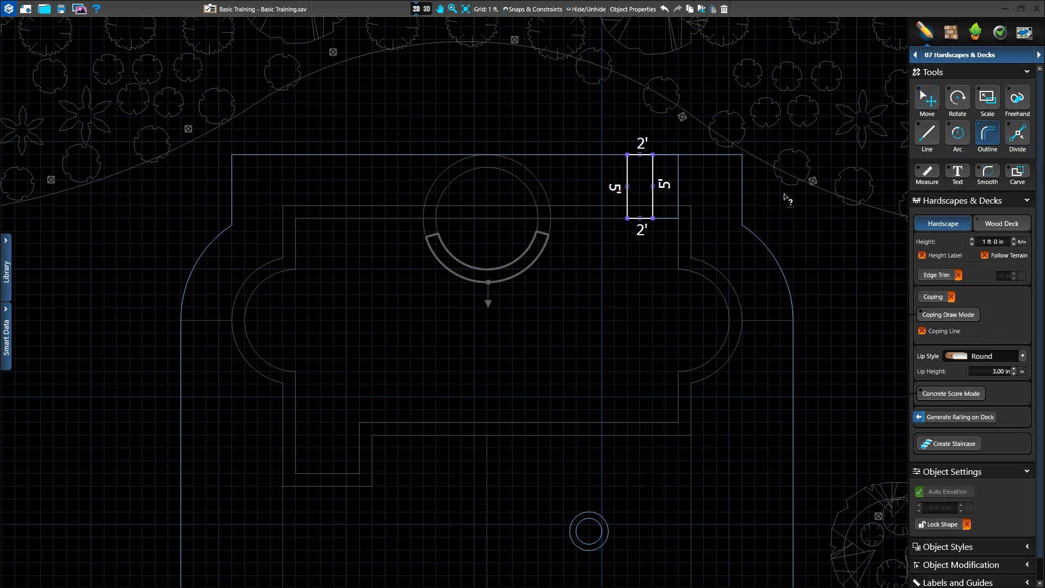
{"action": "left_click", "coordinate": [627, 219]}
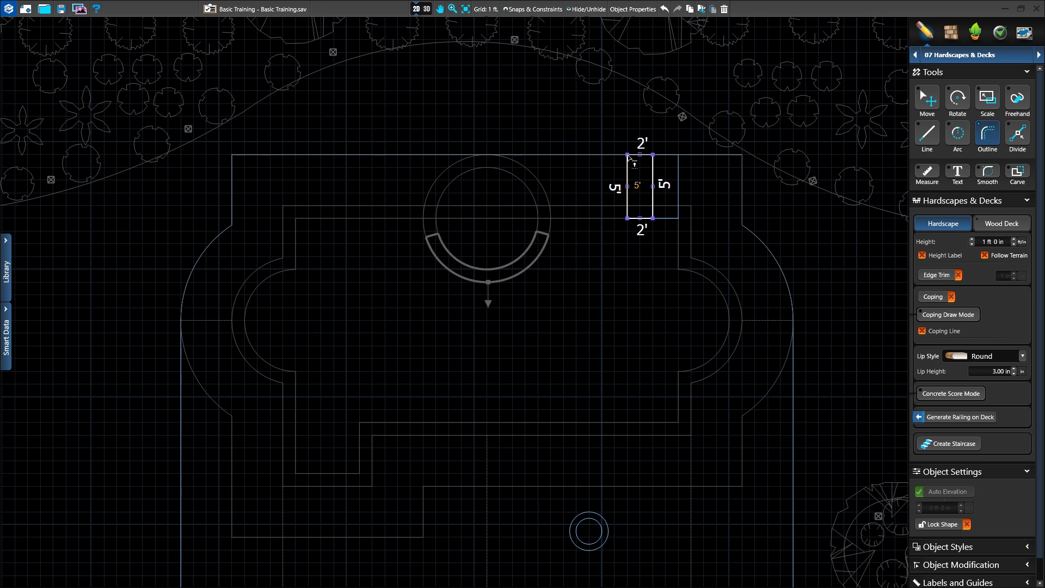
{"action": "left_click", "coordinate": [628, 156]}
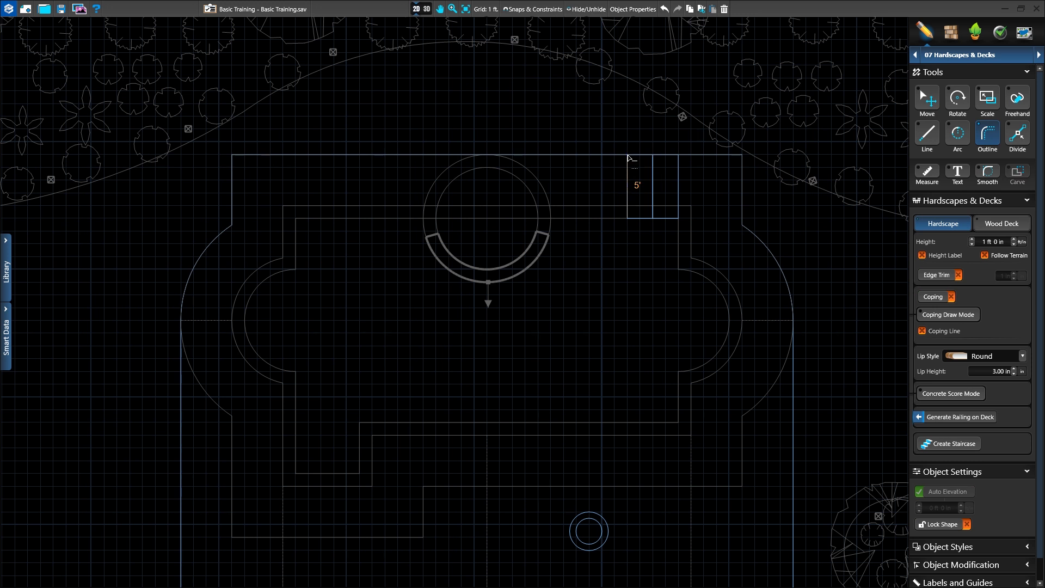
{"action": "left_click", "coordinate": [347, 156]}
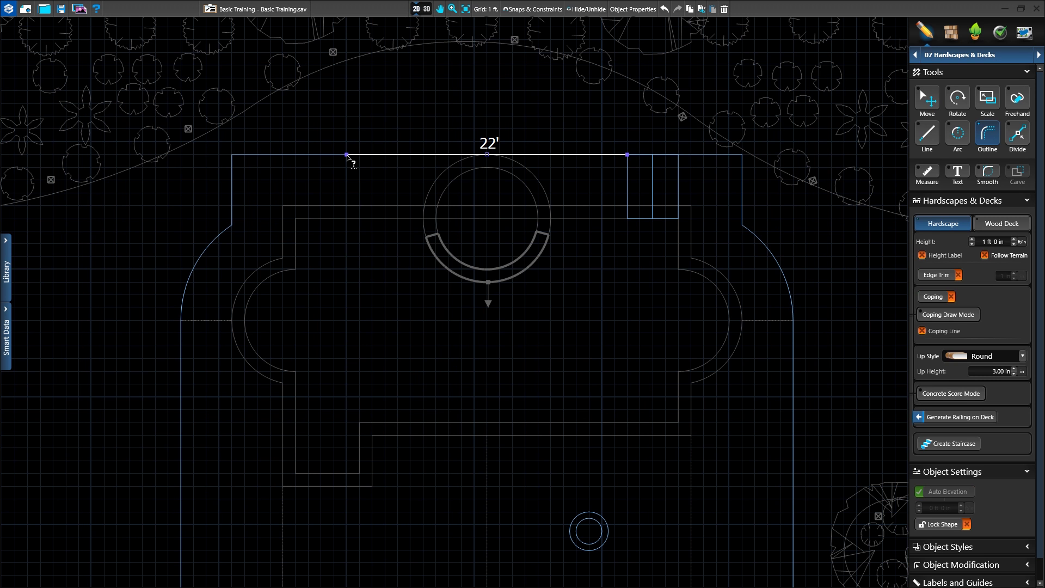
{"action": "key", "text": "l"}
{"action": "left_click", "coordinate": [346, 219]}
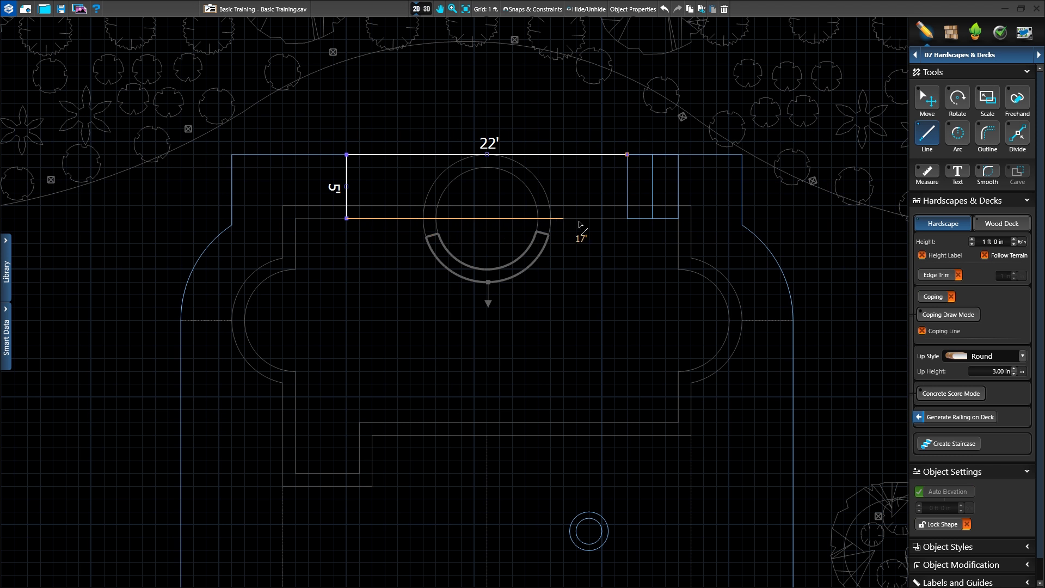
{"action": "left_click", "coordinate": [628, 218]}
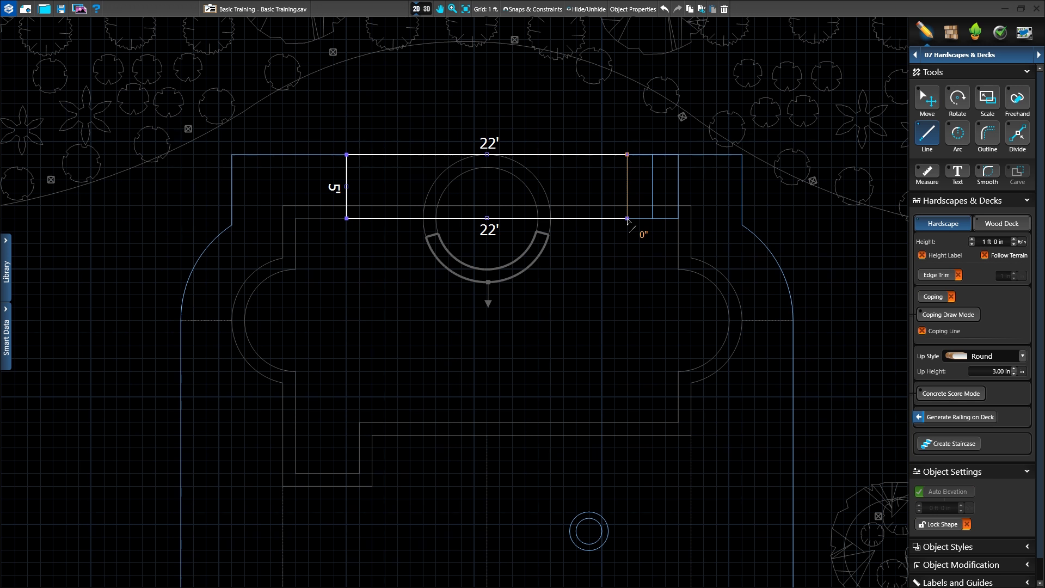
{"action": "left_click", "coordinate": [627, 155]}
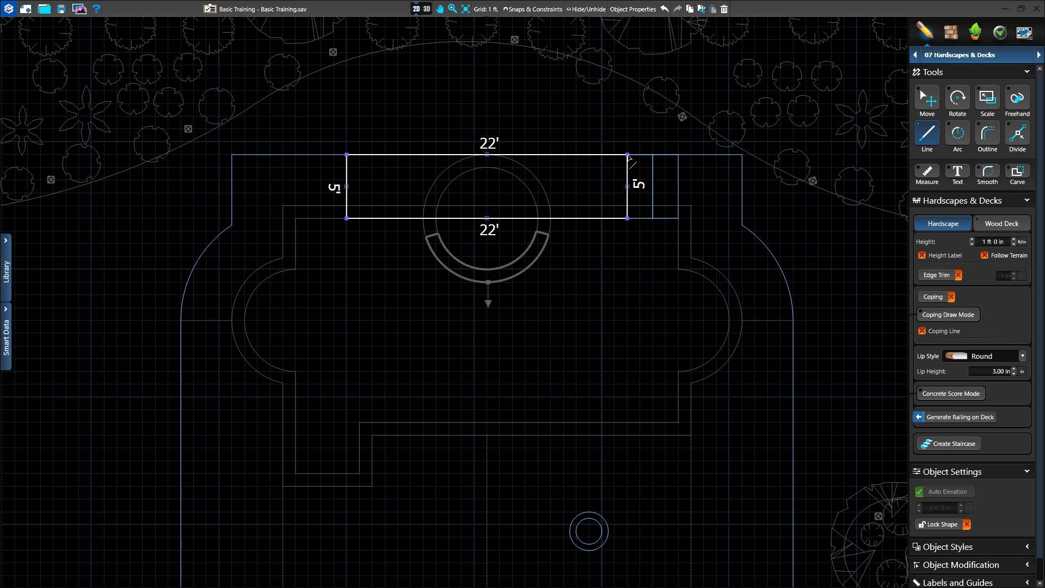
{"action": "left_click", "coordinate": [1013, 240]}
{"action": "left_click", "coordinate": [427, 9]}
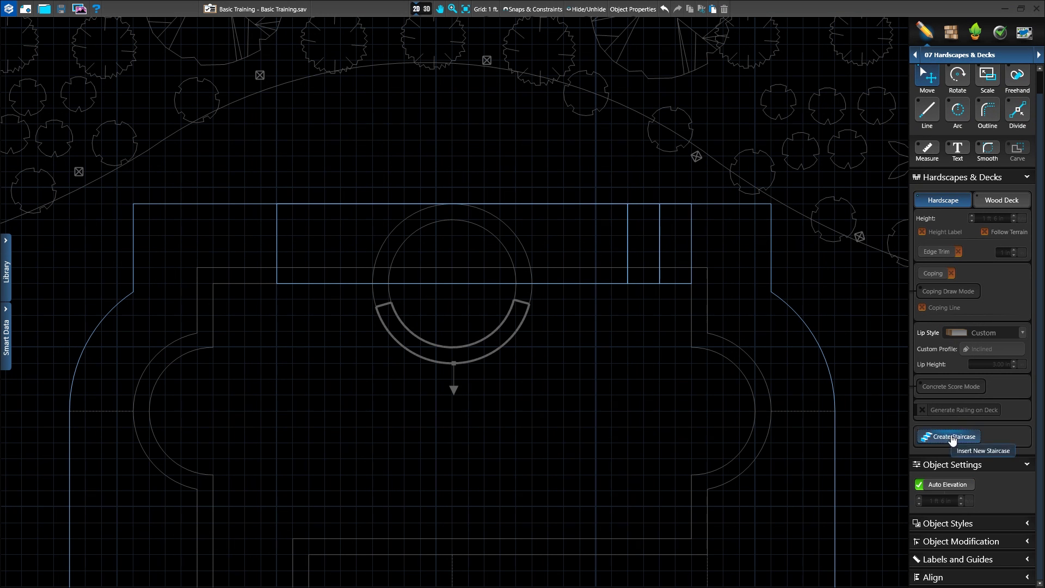
- Place a Normal staircase against the left end of the 22' raised hardscape and stretch it to the full 5' width
{"action": "left_click", "coordinate": [951, 437]}
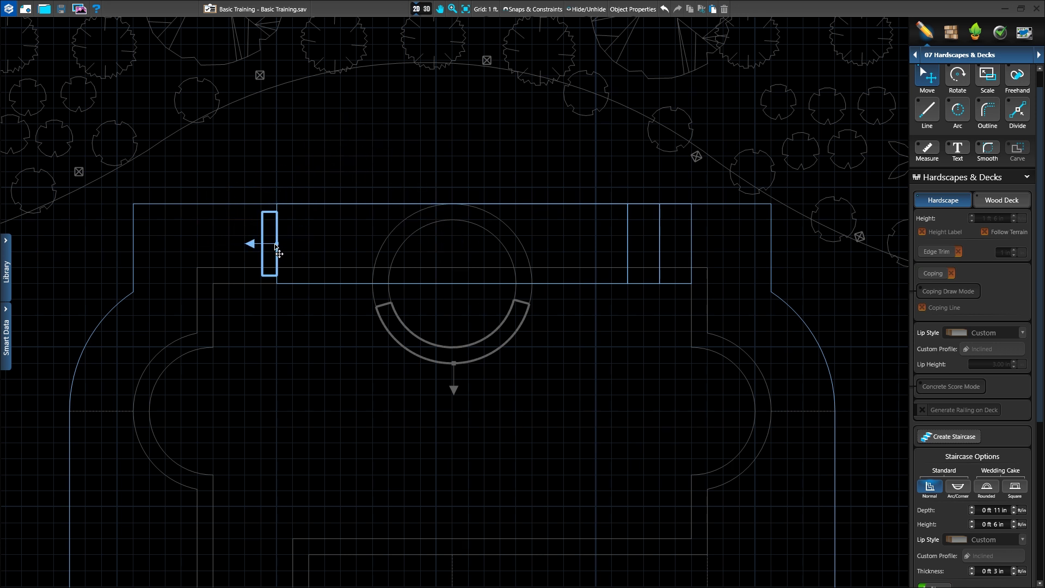
{"action": "left_click", "coordinate": [278, 253]}
{"action": "left_click", "coordinate": [278, 253]}
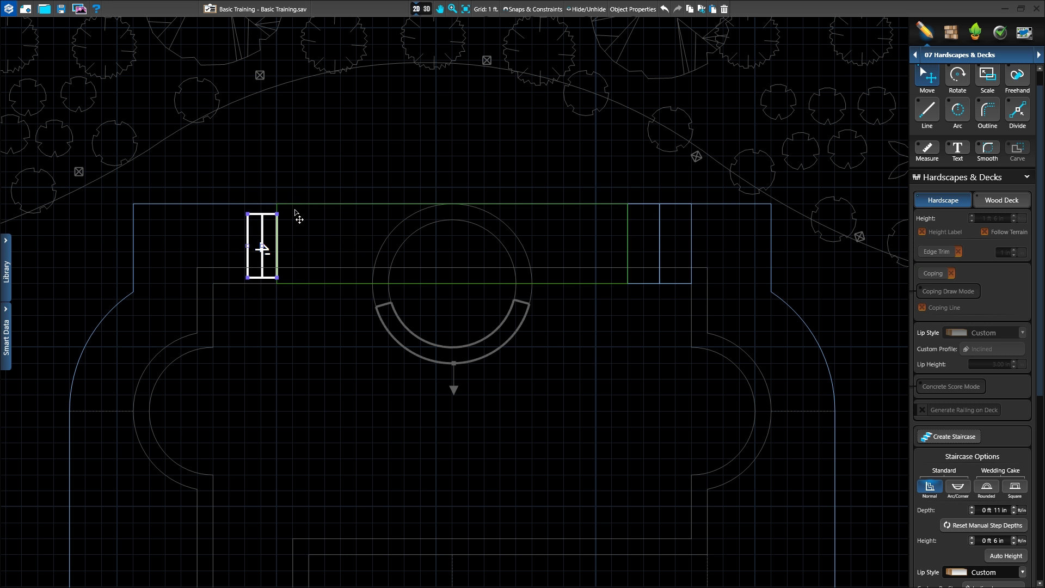
{"action": "mouse_move", "coordinate": [278, 214]}
{"action": "left_mouse_down"}
{"action": "mouse_move", "coordinate": [278, 243]}
{"action": "mouse_move", "coordinate": [280, 217]}
{"action": "left_mouse_up"}
{"action": "mouse_move", "coordinate": [280, 284]}
{"action": "left_mouse_down"}
{"action": "mouse_move", "coordinate": [275, 240]}
{"action": "mouse_move", "coordinate": [282, 289]}
{"action": "left_mouse_up"}
{"action": "left_click_drag", "start_coordinate": [278, 216], "coordinate": [278, 207]}
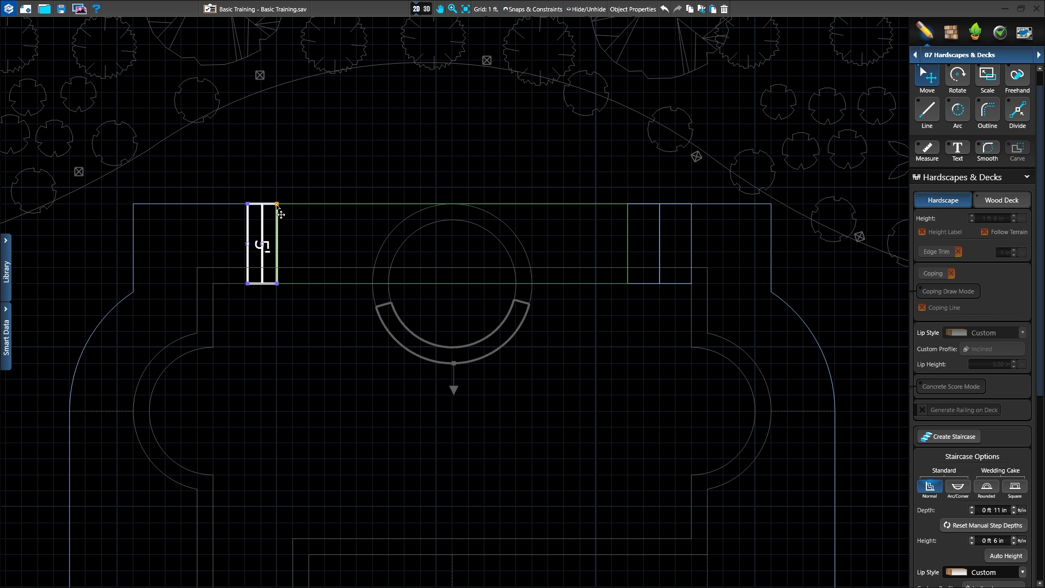
{"action": "mouse_move", "coordinate": [248, 204]}
{"action": "left_mouse_down"}
{"action": "mouse_move", "coordinate": [249, 240]}
{"action": "mouse_move", "coordinate": [249, 205]}
{"action": "left_mouse_up"}
{"action": "mouse_move", "coordinate": [248, 246]}
{"action": "left_mouse_down"}
{"action": "mouse_move", "coordinate": [200, 253]}
{"action": "mouse_move", "coordinate": [247, 254]}
{"action": "left_mouse_up"}
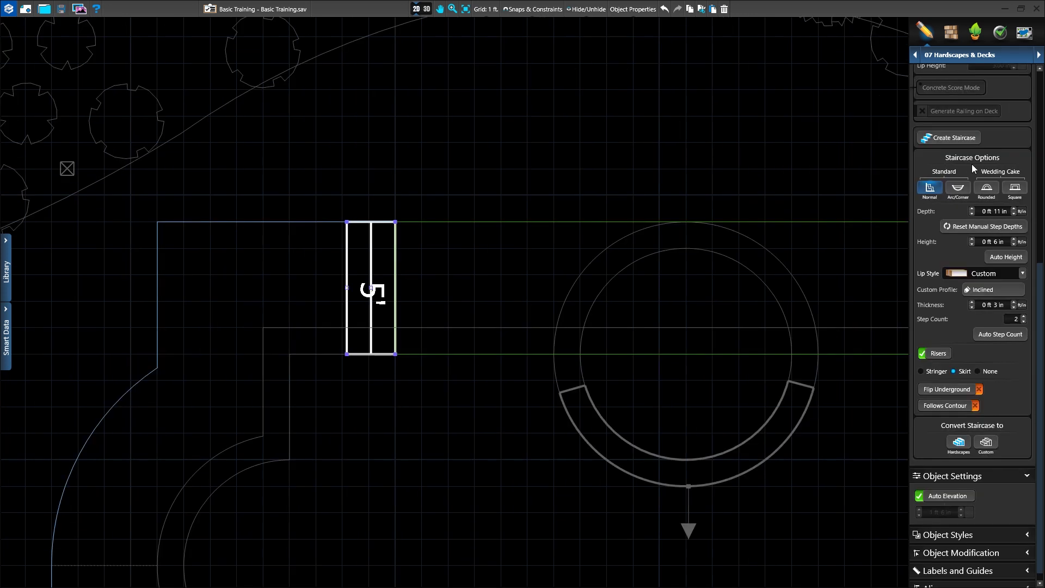
- Set the staircase's step depth to 2 ft 0 in
{"action": "left_click", "coordinate": [1013, 209]}
{"action": "left_click", "coordinate": [1012, 210]}
{"action": "left_click", "coordinate": [1012, 210]}
{"action": "left_click", "coordinate": [1012, 210]}
{"action": "left_click", "coordinate": [1013, 210]}
{"action": "left_click", "coordinate": [1012, 210]}
{"action": "left_click", "coordinate": [1013, 210]}
{"action": "left_click", "coordinate": [1013, 210]}
{"action": "left_click", "coordinate": [1012, 210]}
{"action": "left_click", "coordinate": [1013, 210]}
{"action": "left_click", "coordinate": [1013, 210]}
{"action": "left_click", "coordinate": [1013, 210]}
{"action": "left_click", "coordinate": [1012, 210]}
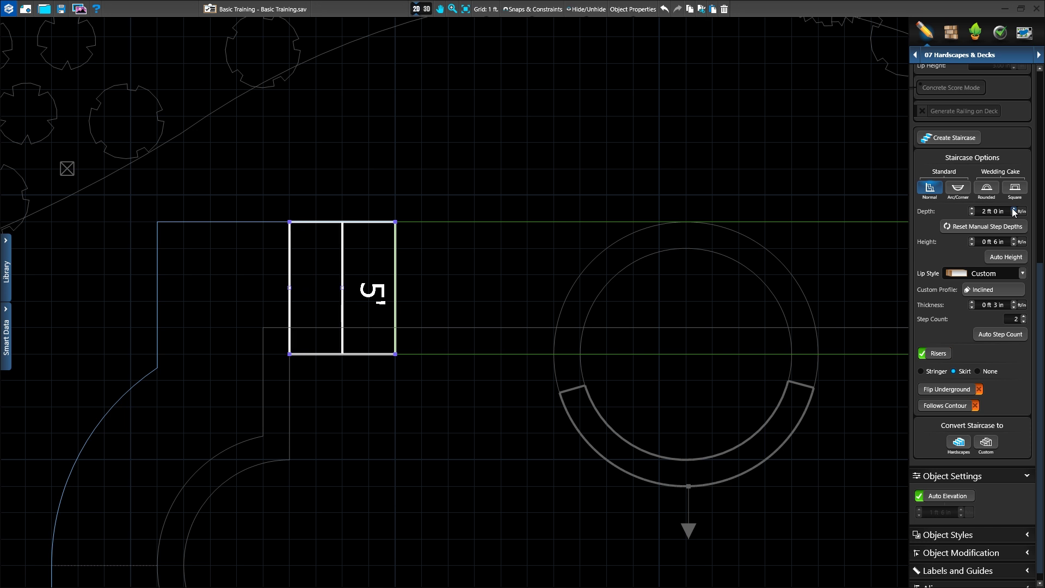
- Try a greater step height and extra steps for the staircase, and return the step count to 2
{"action": "left_click", "coordinate": [1013, 240]}
{"action": "left_click", "coordinate": [1024, 317]}
{"action": "left_click", "coordinate": [1023, 317]}
{"action": "left_click", "coordinate": [1024, 322]}
{"action": "left_click", "coordinate": [1024, 322]}
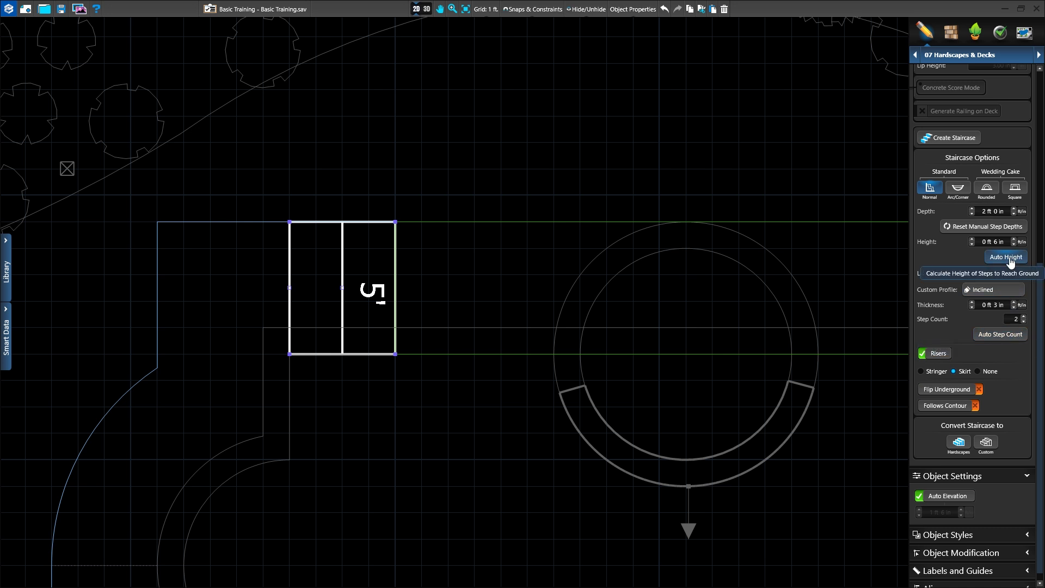
- Try a staircase with 3 steps and a different step height, and recalculate the step count automatically
{"action": "left_click", "coordinate": [1024, 317]}
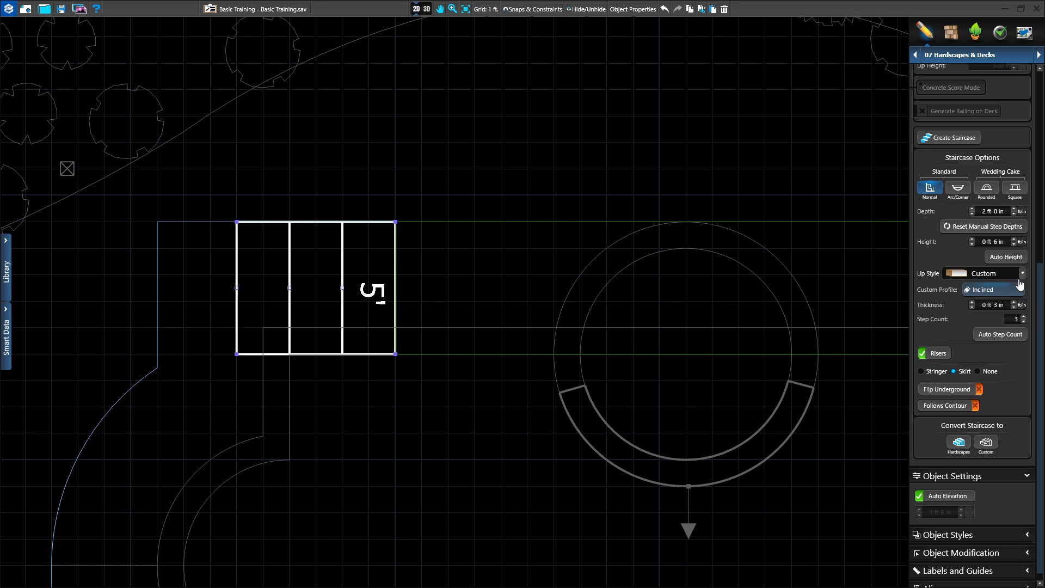
{"action": "left_click", "coordinate": [1013, 239]}
{"action": "left_click", "coordinate": [1007, 338]}
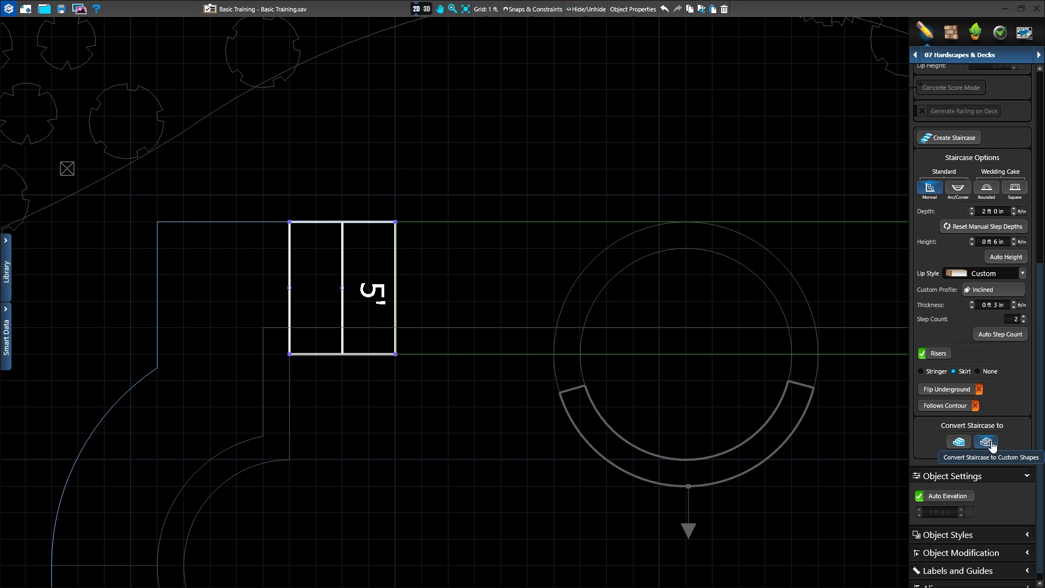
- Convert the staircase at the end of the 22' raised hardscape into separate hardscape shapes and select the outer step
{"action": "left_click", "coordinate": [953, 442]}
{"action": "left_click", "coordinate": [587, 329]}
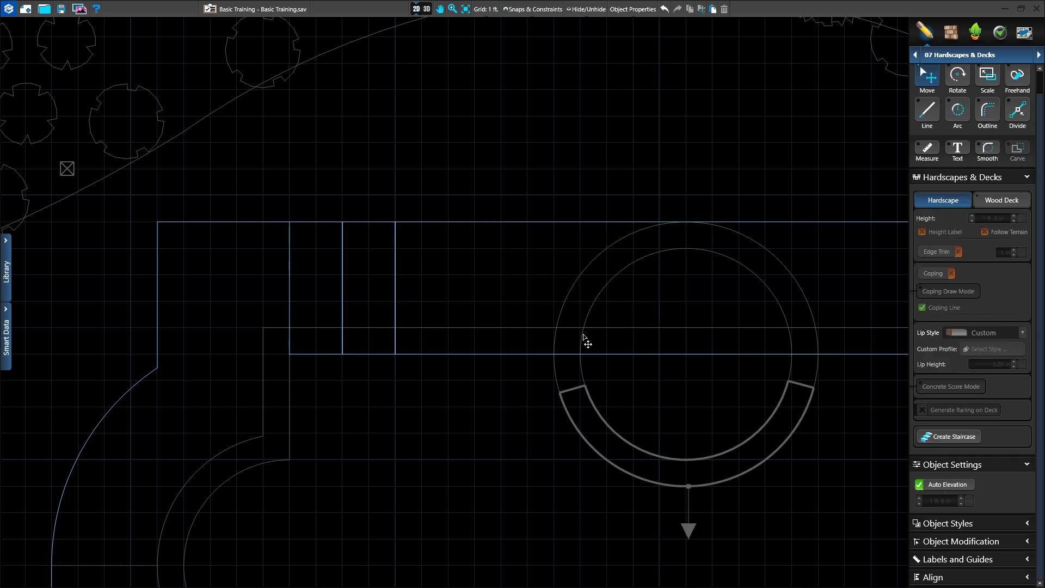
{"action": "left_click", "coordinate": [290, 264]}
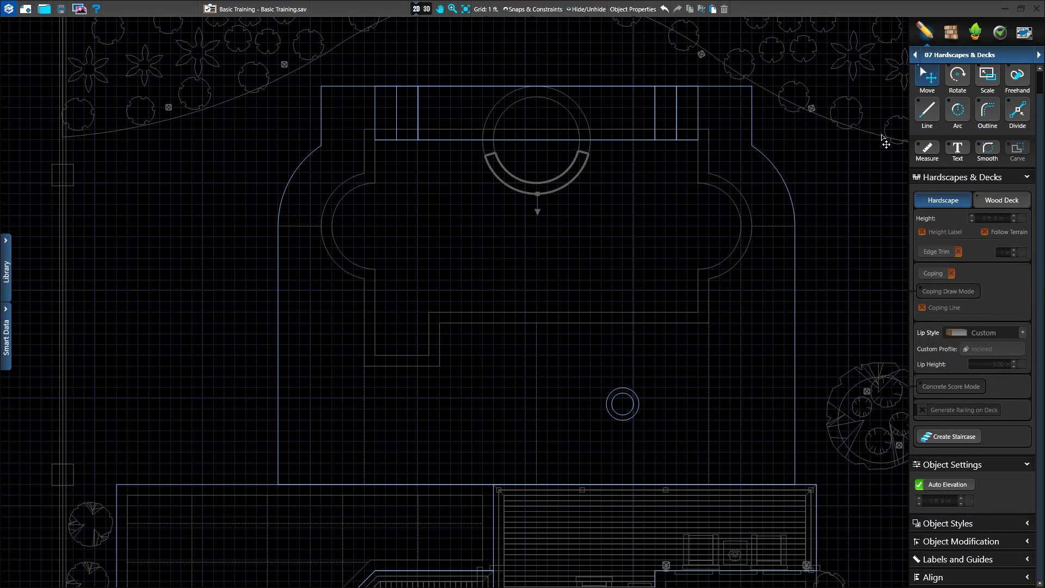
- Draw a 15' by 2' rectangular hardscape along the patio edge beside the pool deck and adjust its height
{"action": "left_click", "coordinate": [923, 117]}
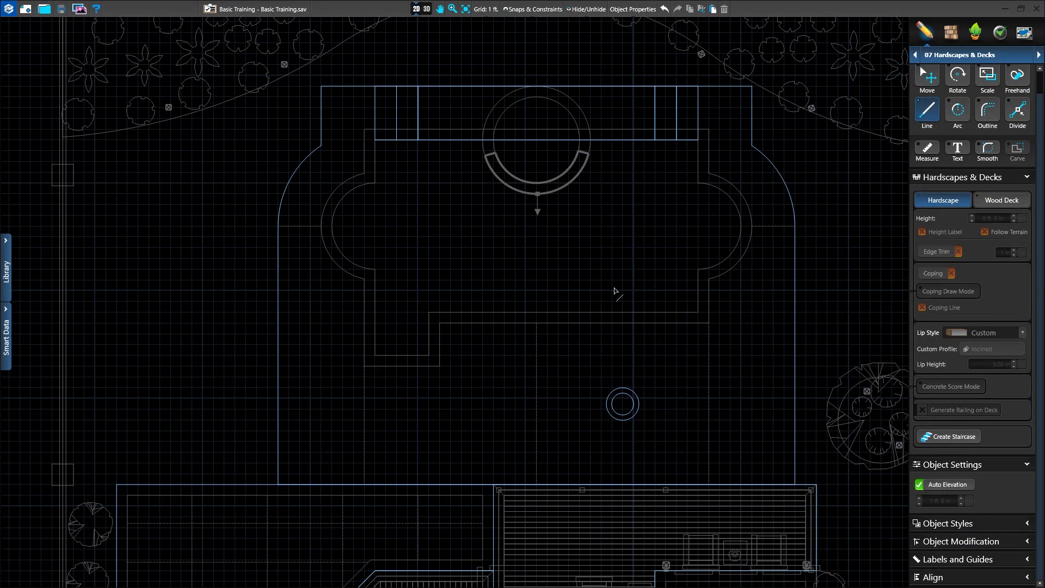
{"action": "left_click", "coordinate": [117, 485]}
{"action": "left_click", "coordinate": [116, 463]}
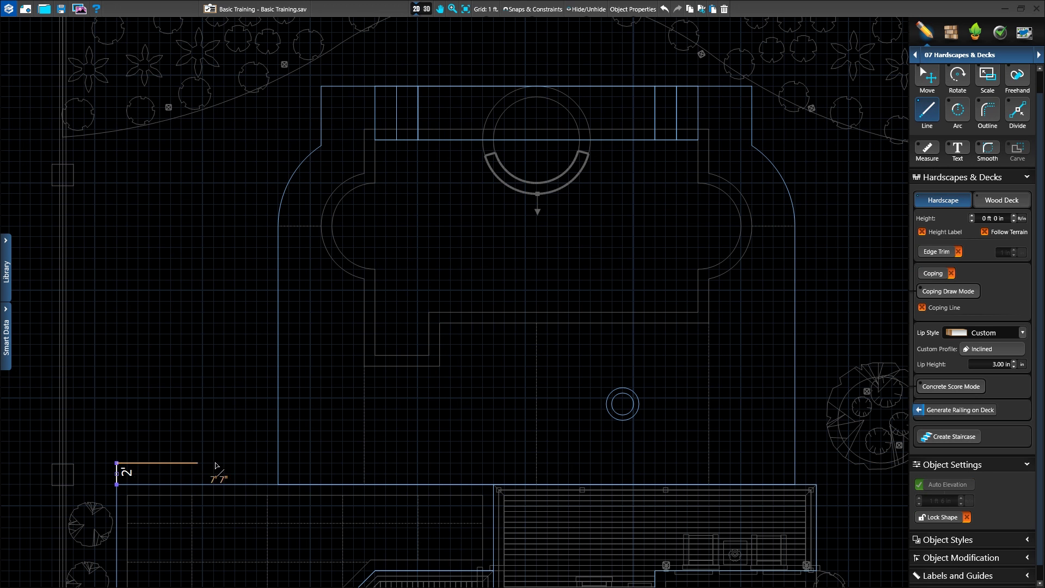
{"action": "left_click", "coordinate": [278, 463]}
{"action": "left_click", "coordinate": [278, 484]}
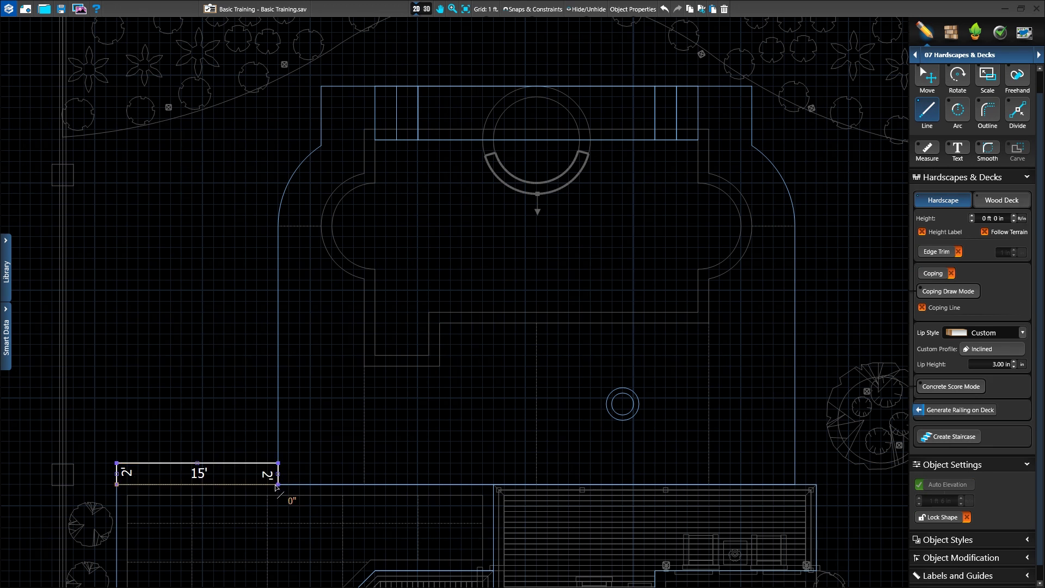
{"action": "left_click", "coordinate": [116, 483]}
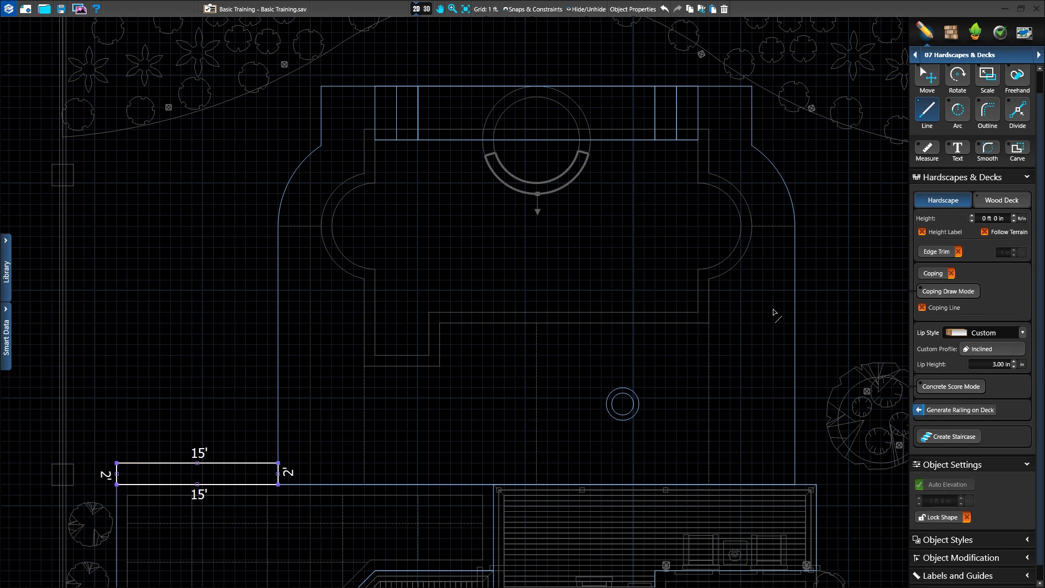
{"action": "left_click", "coordinate": [972, 216]}
{"action": "left_click", "coordinate": [971, 216]}
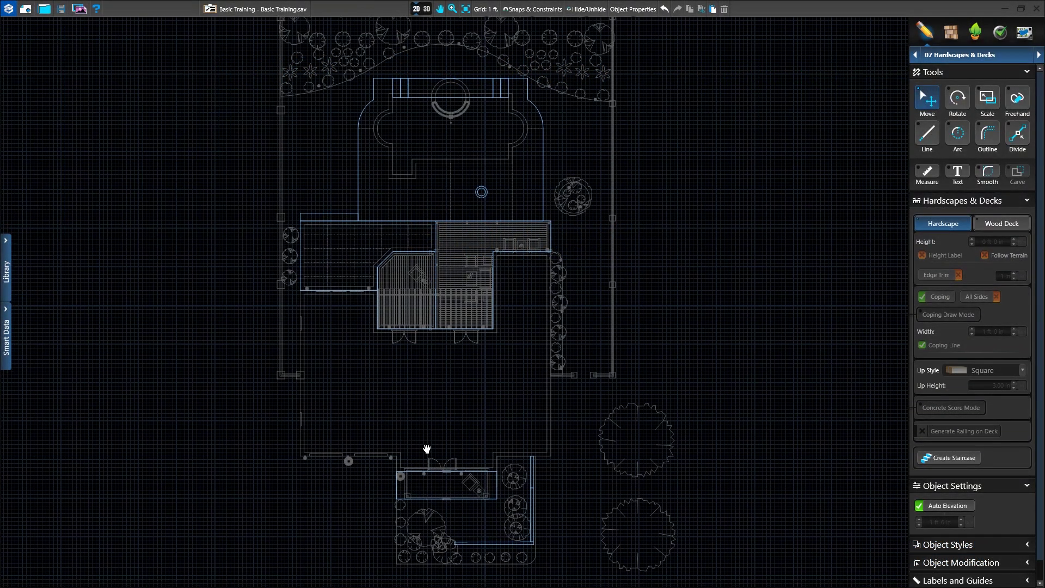
- Draw a 25' by 35' rectangular driveway hardscape in front of the garage and make it follow the terrain
{"action": "middle_click_drag", "start_coordinate": [427, 448], "coordinate": [447, 258]}
{"action": "scroll", "coordinate": [377, 303], "scroll_direction": "up", "scroll_amount": 5}
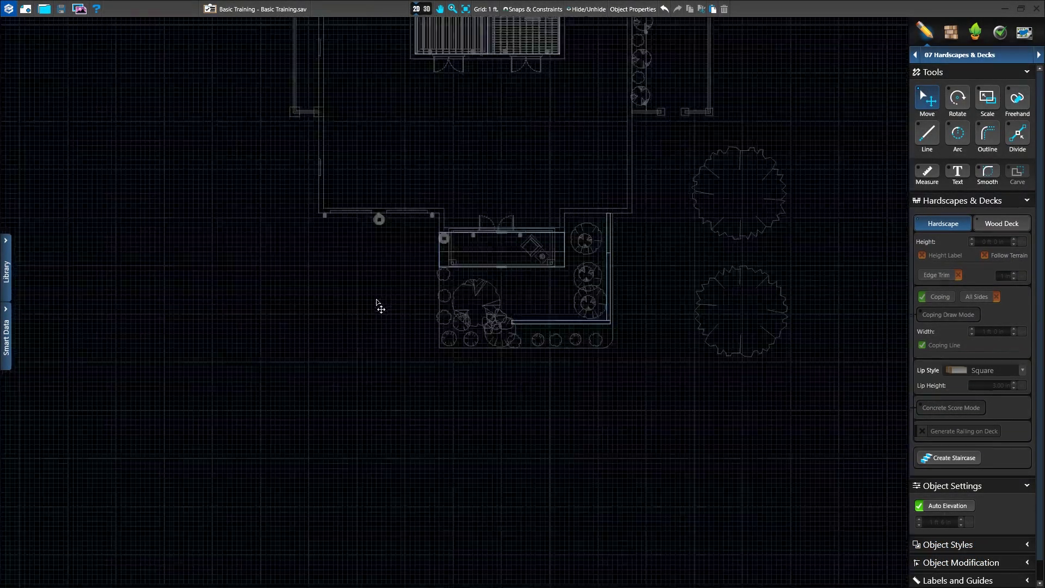
{"action": "left_click", "coordinate": [919, 137]}
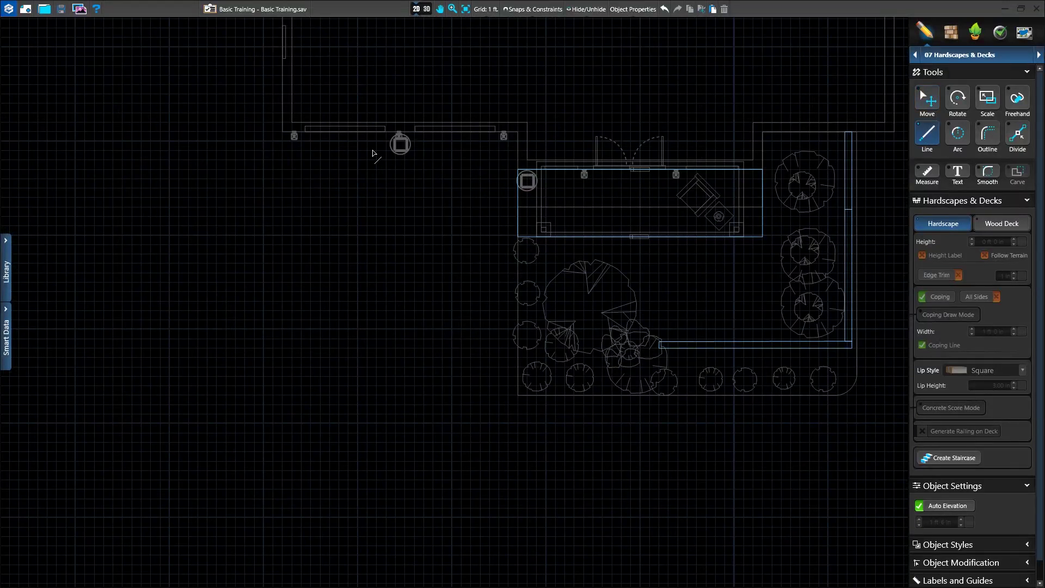
{"action": "left_click", "coordinate": [285, 134]}
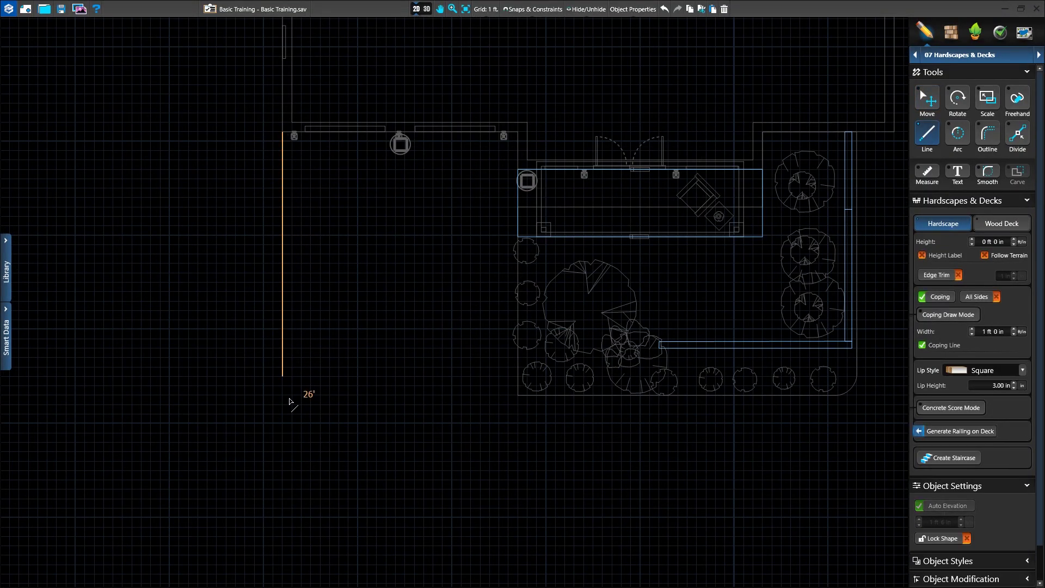
{"action": "left_click", "coordinate": [283, 461]}
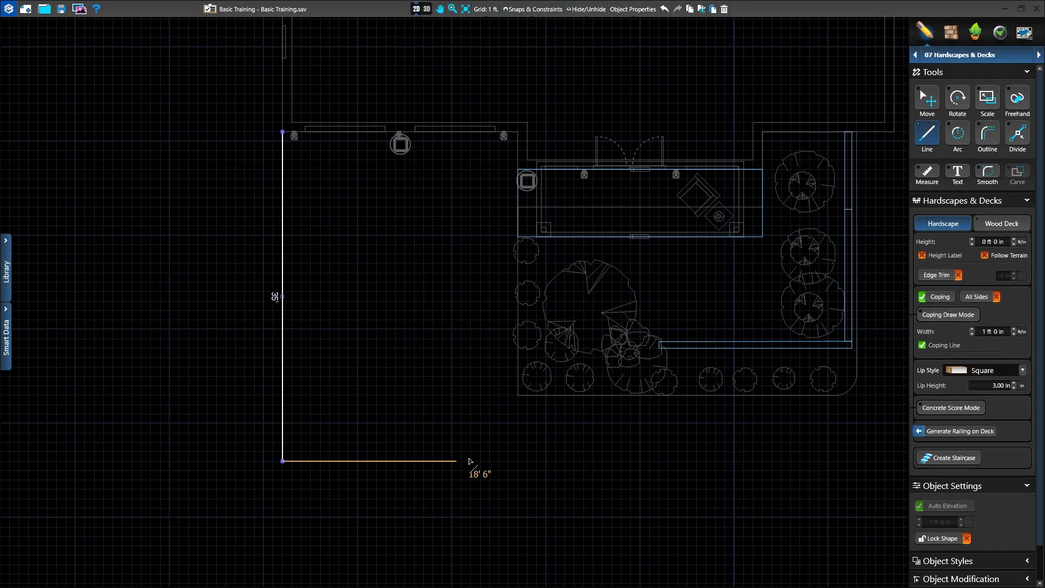
{"action": "left_click", "coordinate": [517, 461]}
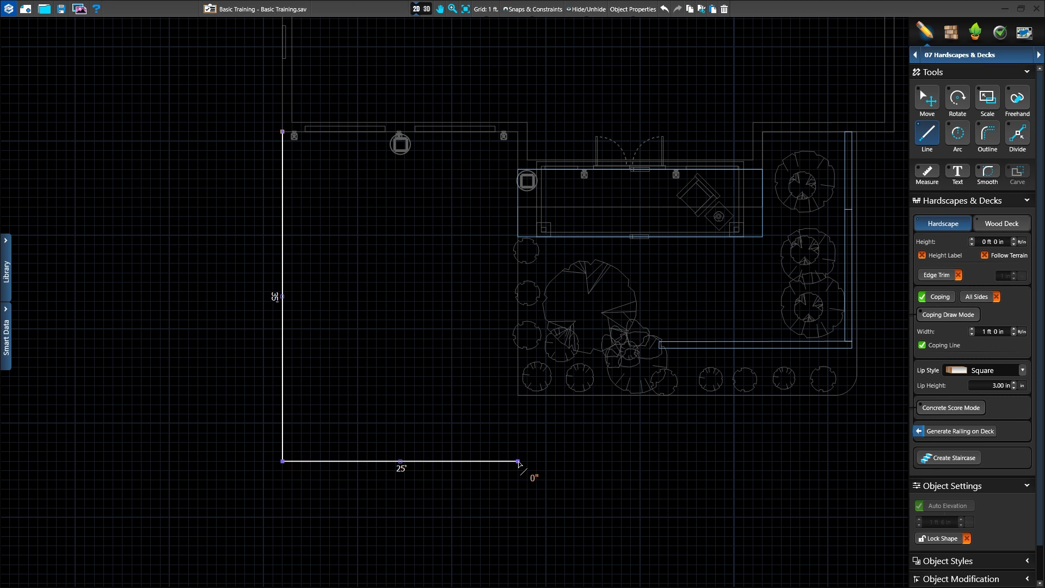
{"action": "left_click", "coordinate": [518, 134]}
{"action": "left_click", "coordinate": [283, 133]}
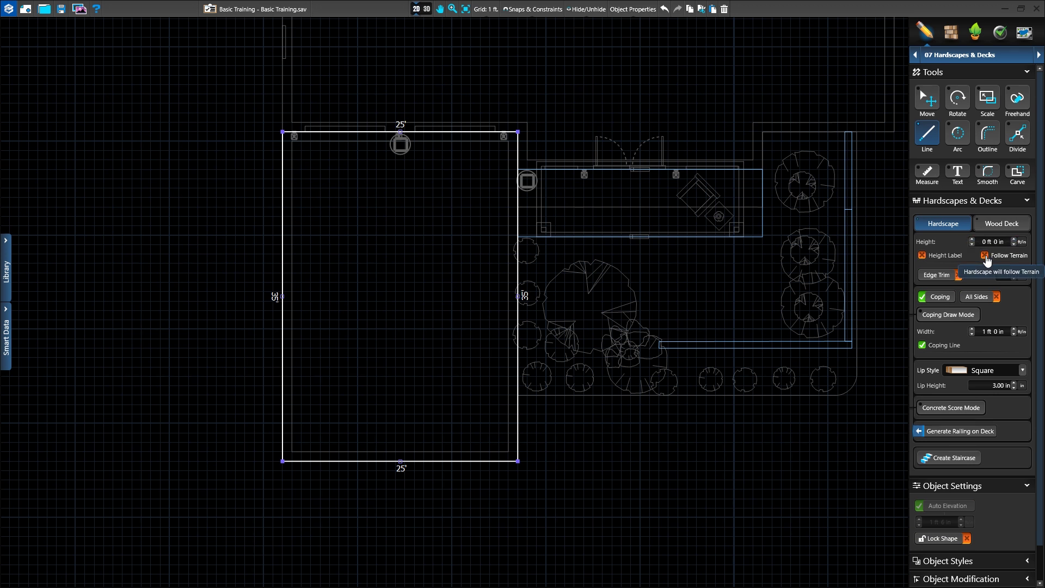
{"action": "left_click", "coordinate": [985, 255]}
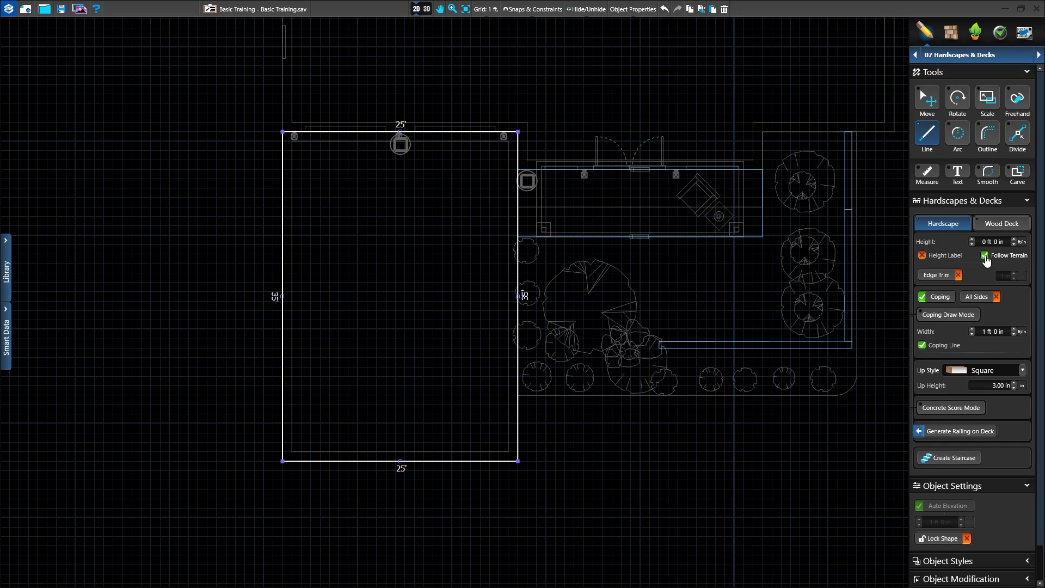
- Inspect the driveway's edge beside the front porch in 3D and extend its coping to all sides
{"action": "left_click", "coordinate": [426, 8]}
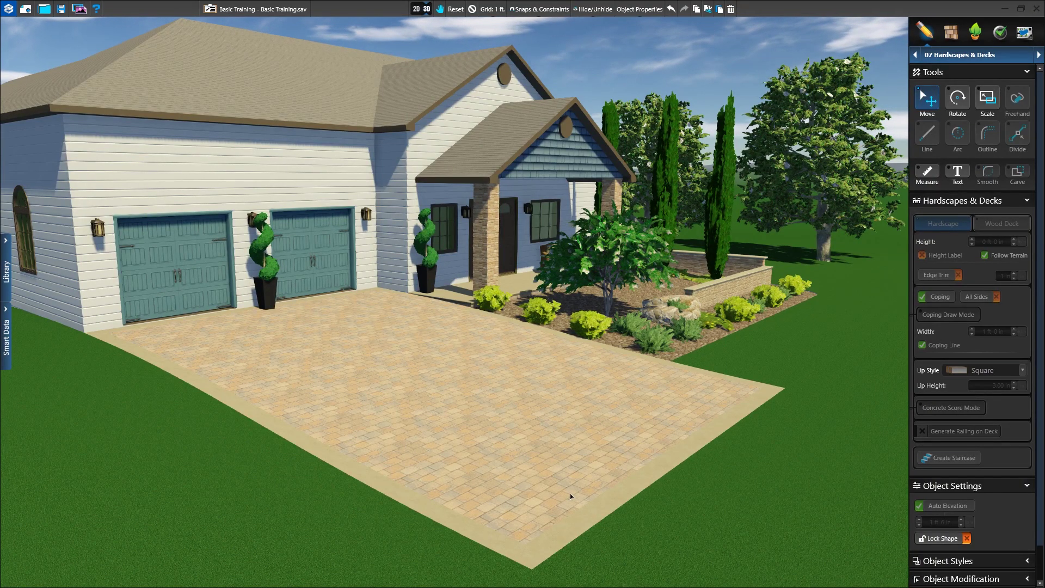
{"action": "middle_click_drag", "start_coordinate": [422, 312], "coordinate": [427, 347]}
{"action": "scroll", "coordinate": [427, 316], "scroll_direction": "up", "scroll_amount": 8}
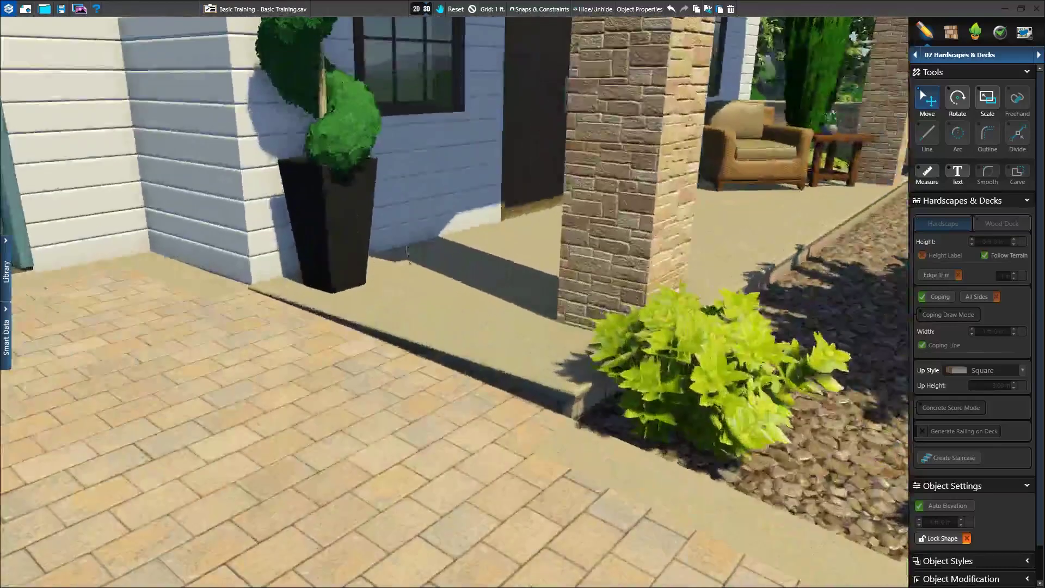
{"action": "middle_click_drag", "start_coordinate": [408, 260], "coordinate": [410, 248]}
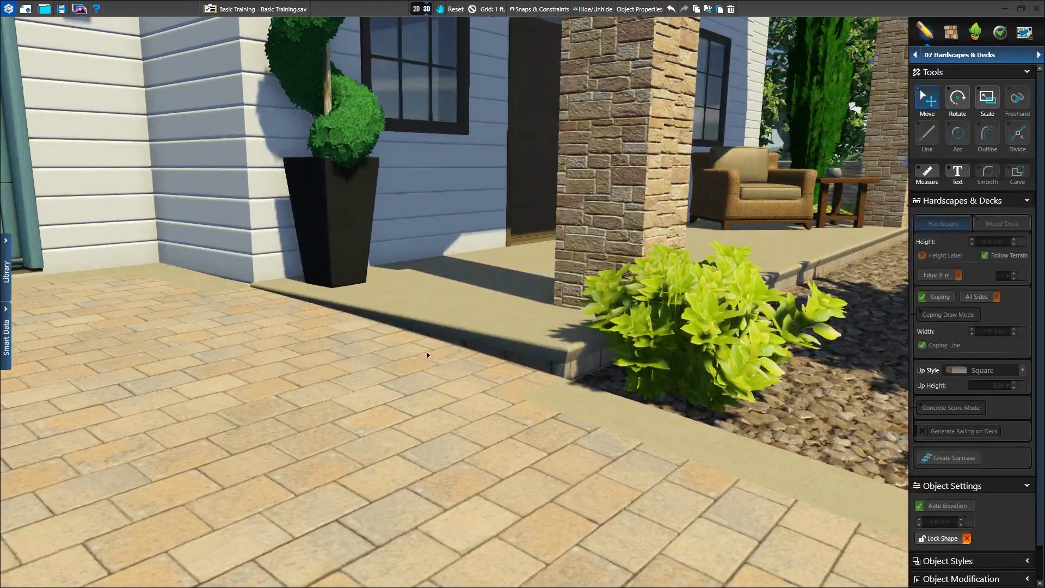
{"action": "middle_click_drag", "start_coordinate": [427, 355], "coordinate": [261, 321]}
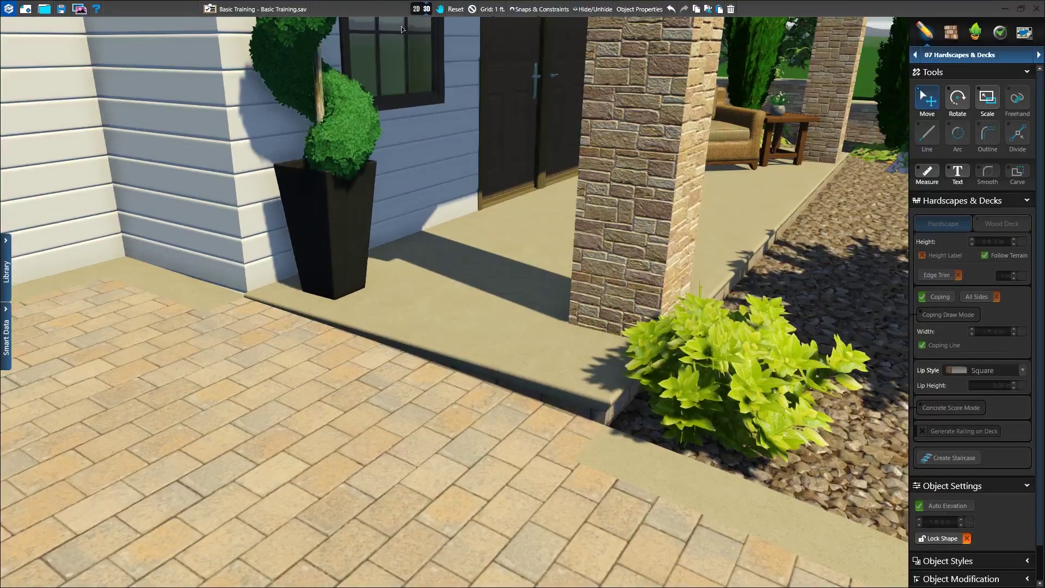
{"action": "left_click", "coordinate": [416, 8]}
{"action": "left_click", "coordinate": [980, 297]}
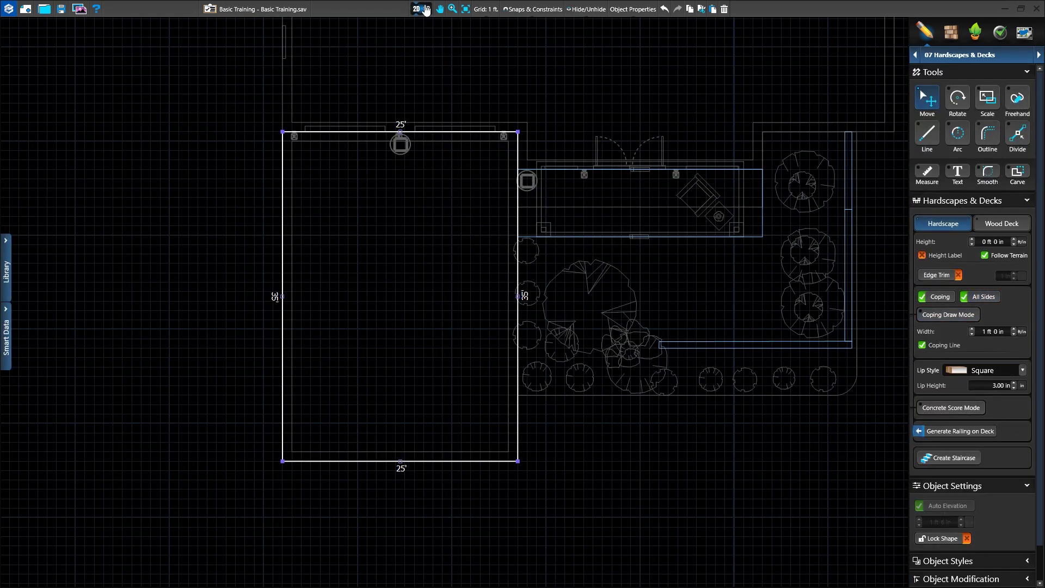
{"action": "left_click", "coordinate": [426, 9]}
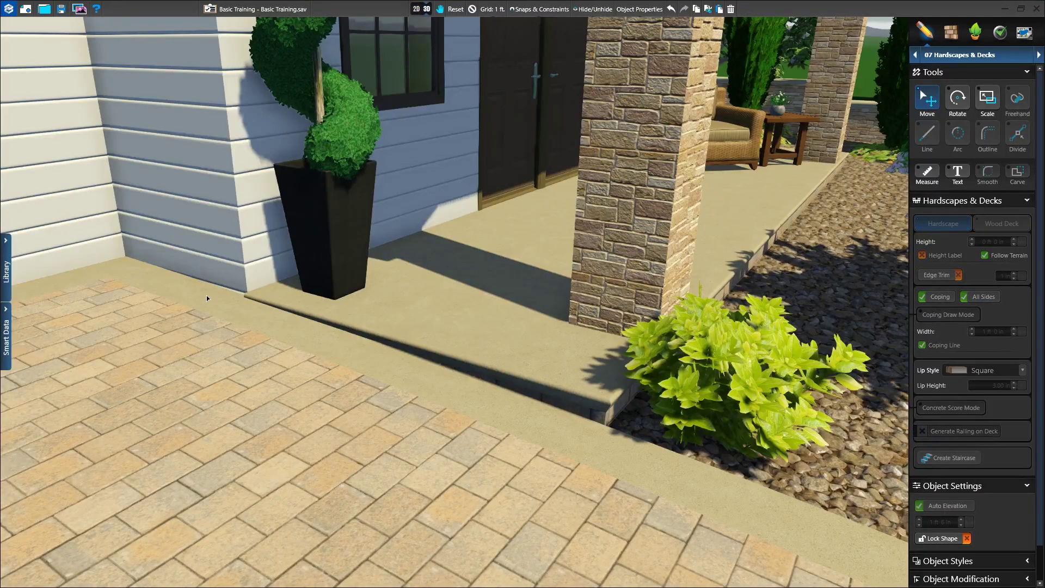